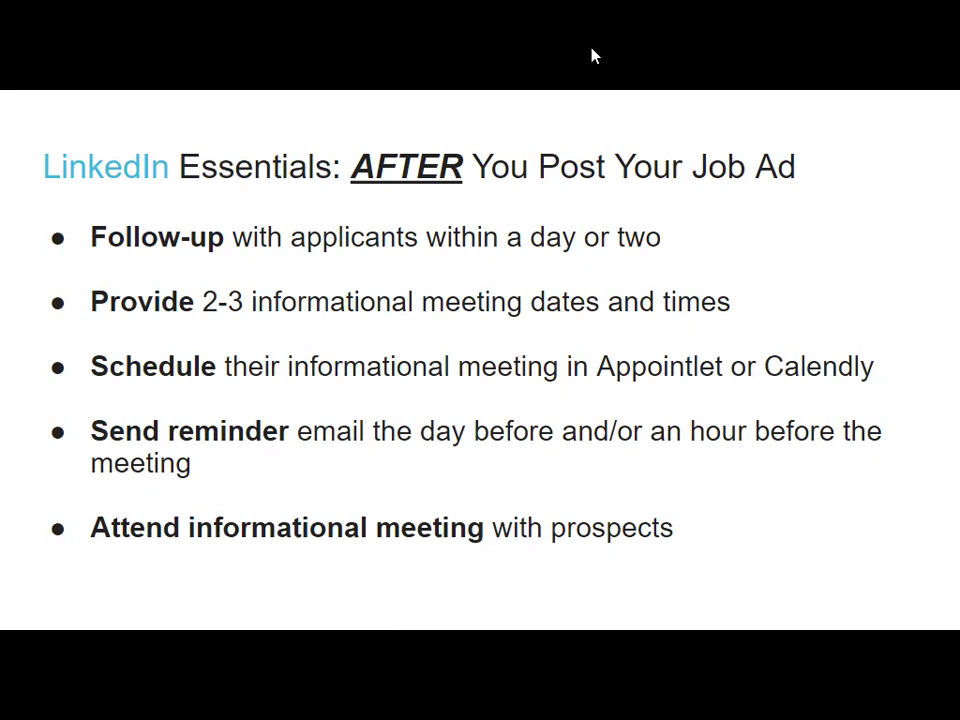
Exit the slideshow and switch to the Independent Travel Agent applicants page in LinkedIn.
key("Escape")
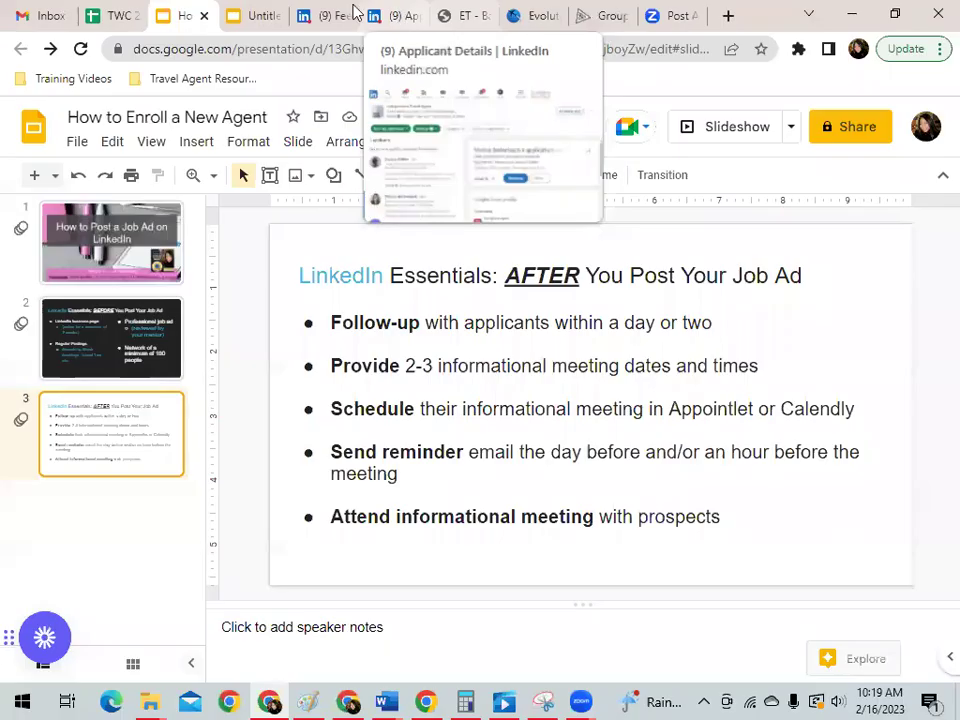
left_click(320, 15)
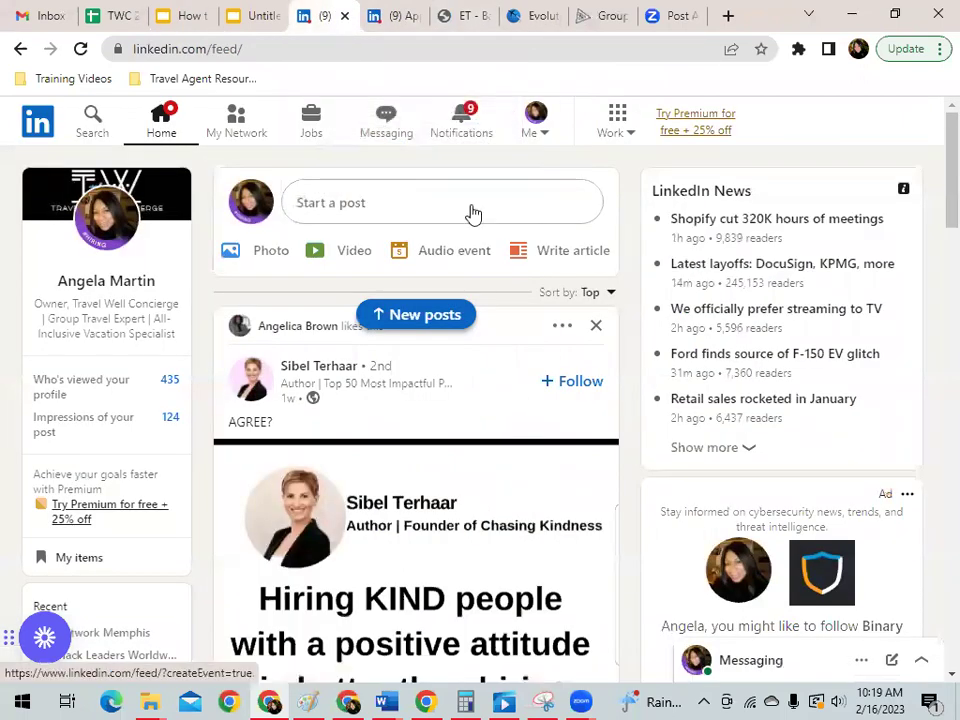
left_click(394, 16)
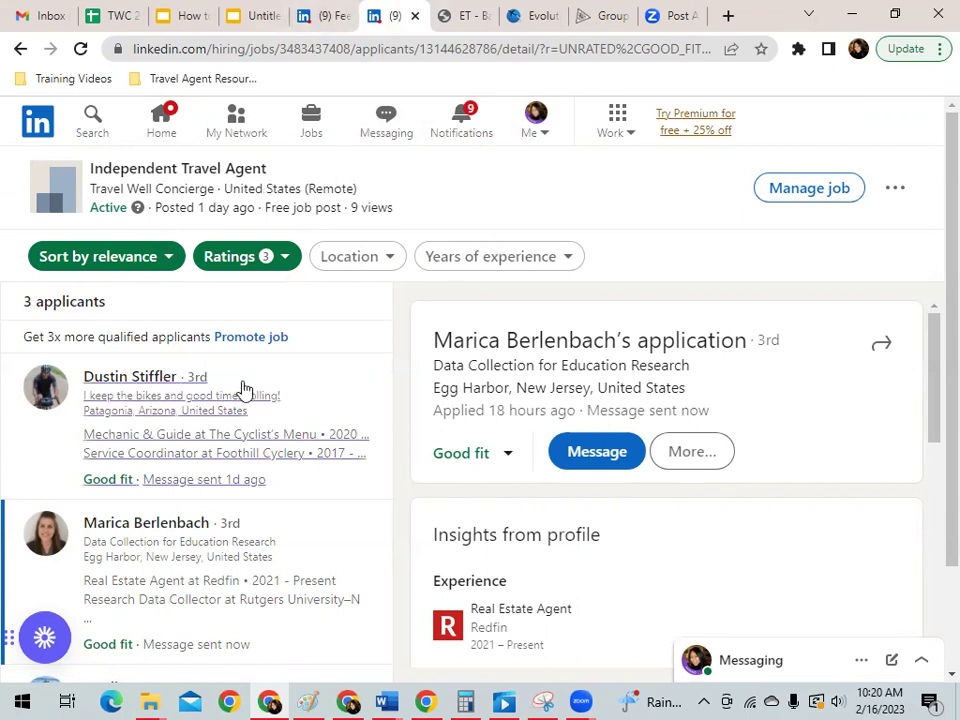
Open a message conversation with the second Good-fit applicant for the Independent Travel Agent post.
scroll(236, 508, "down", 2)
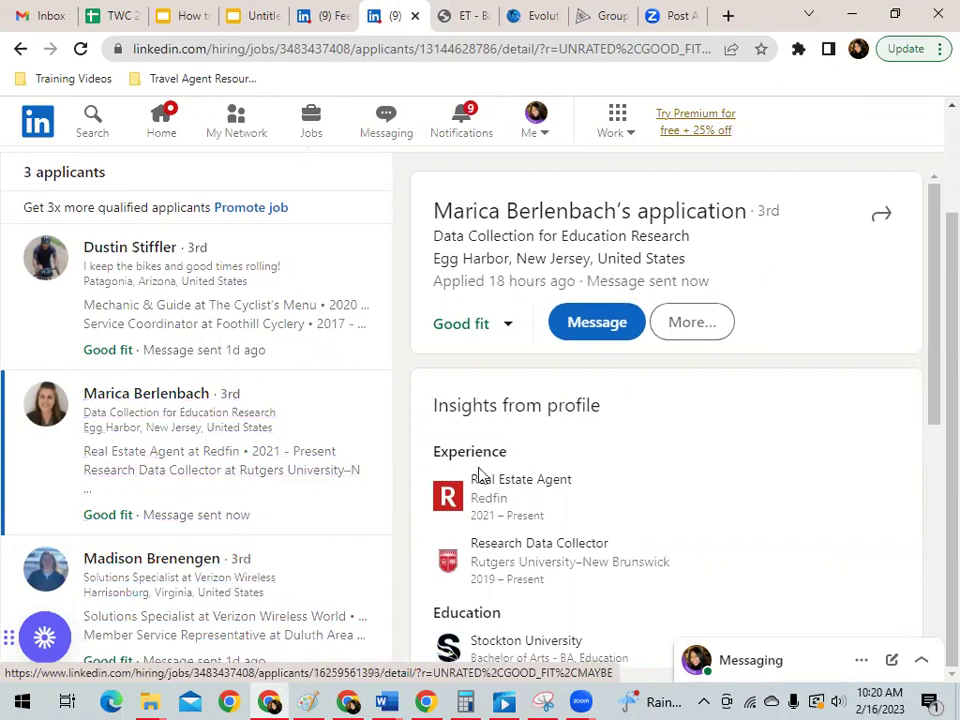
left_click(594, 334)
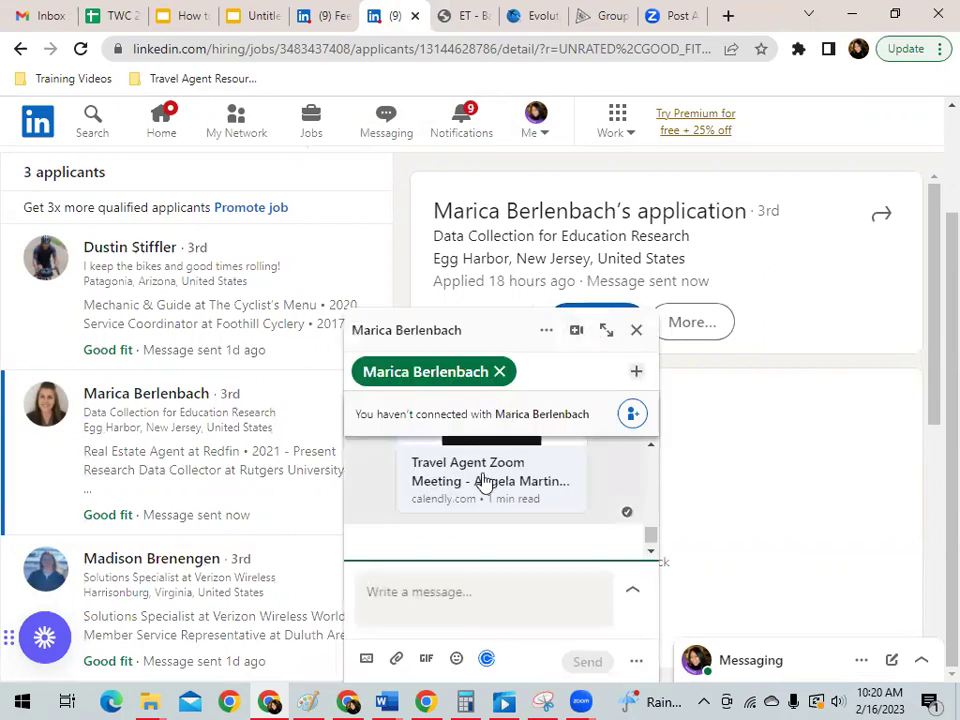
scroll(583, 529, "up", 4)
scroll(603, 511, "up", 2)
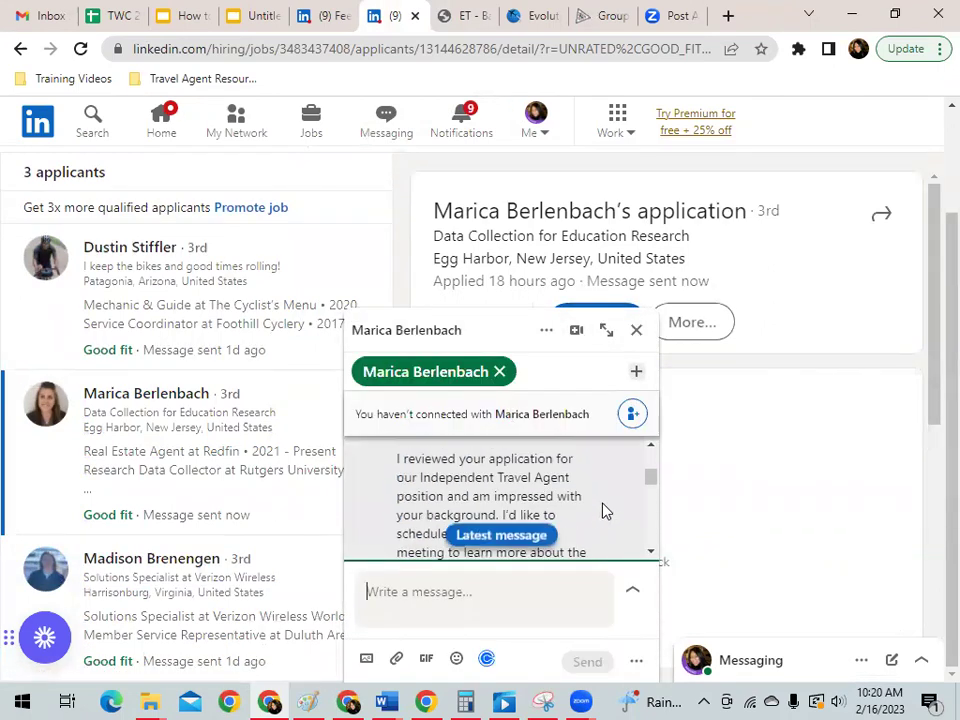
scroll(603, 511, "up", 1)
scroll(603, 511, "down", 1)
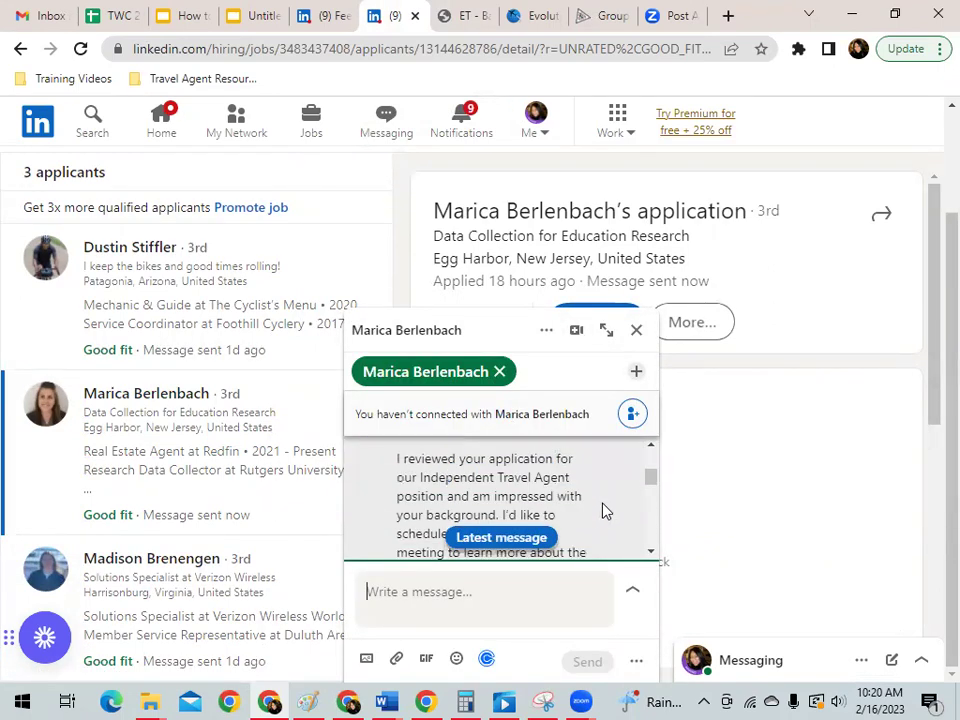
scroll(603, 511, "up", 1)
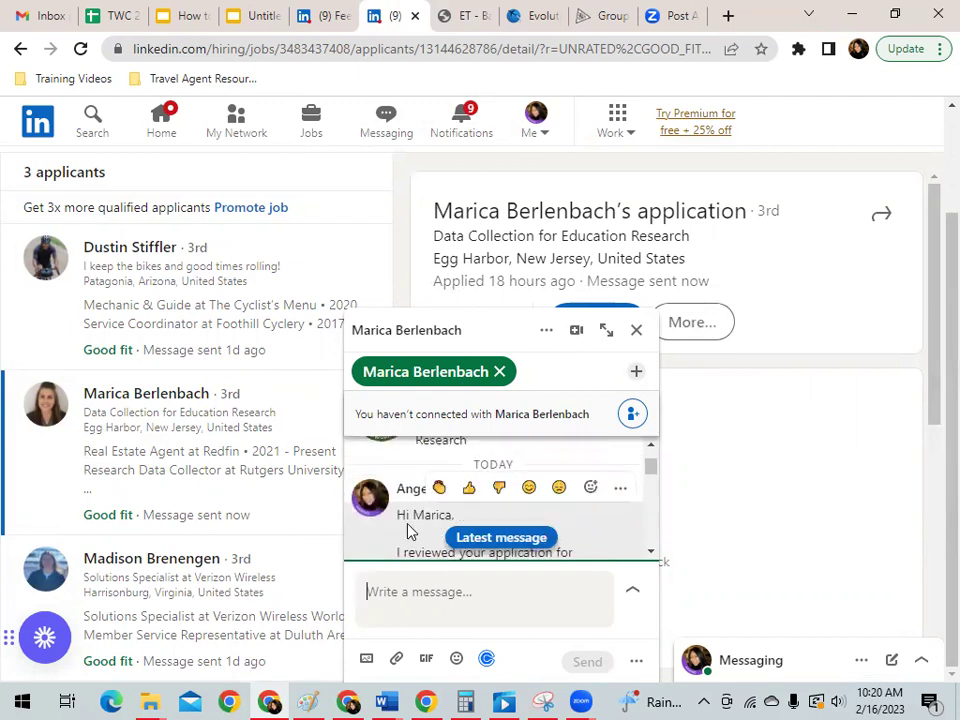
scroll(590, 514, "down", 2)
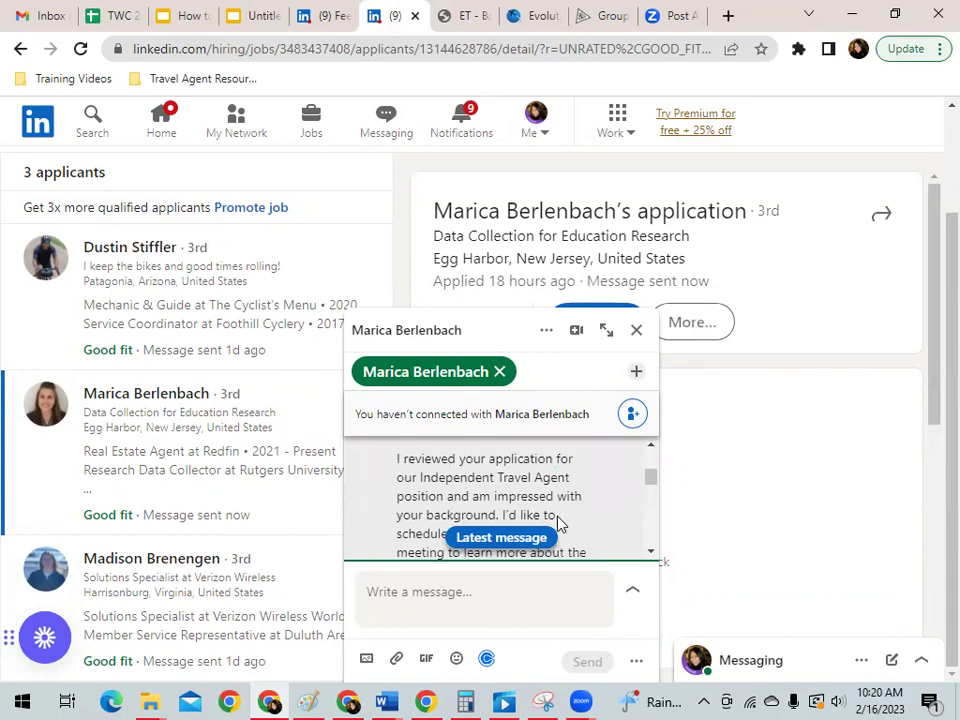
scroll(575, 500, "down", 2)
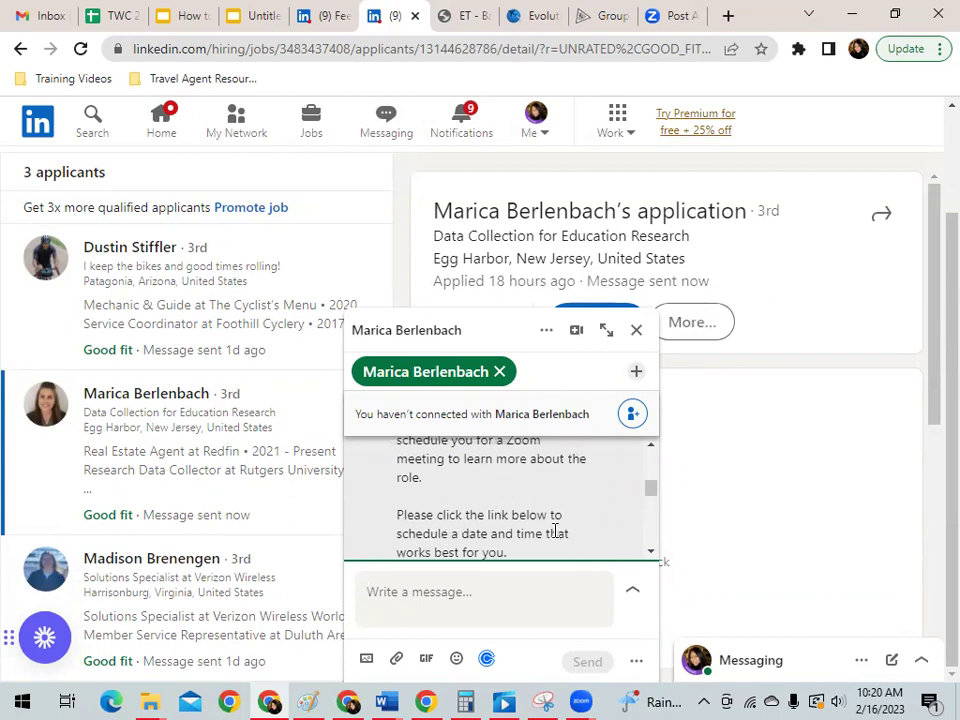
scroll(595, 537, "down", 1)
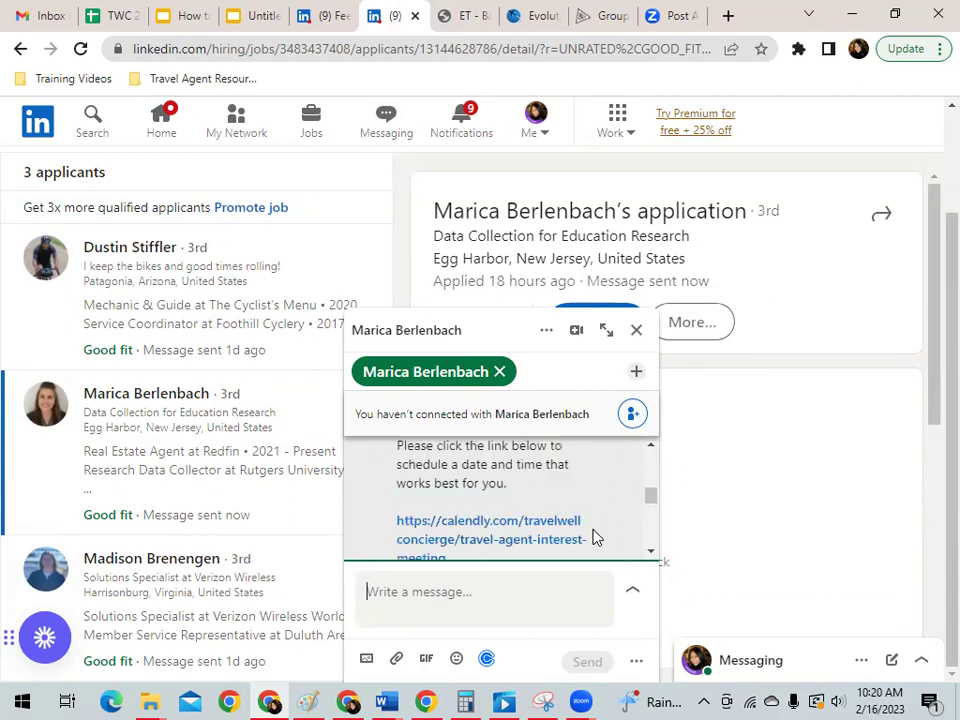
scroll(590, 537, "down", 1)
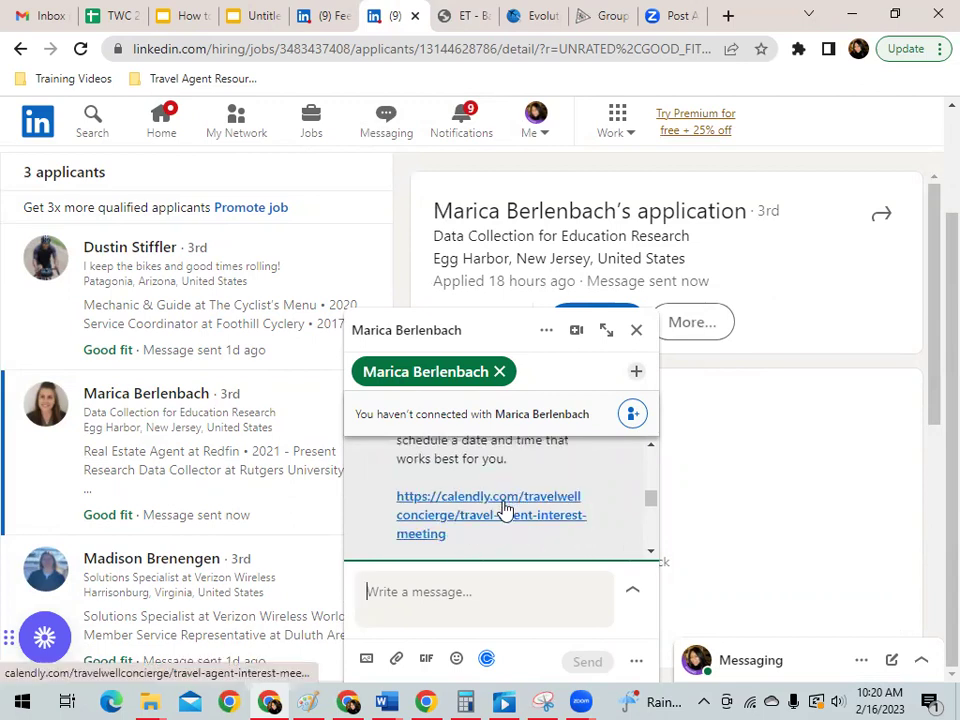
scroll(610, 505, "down", 1)
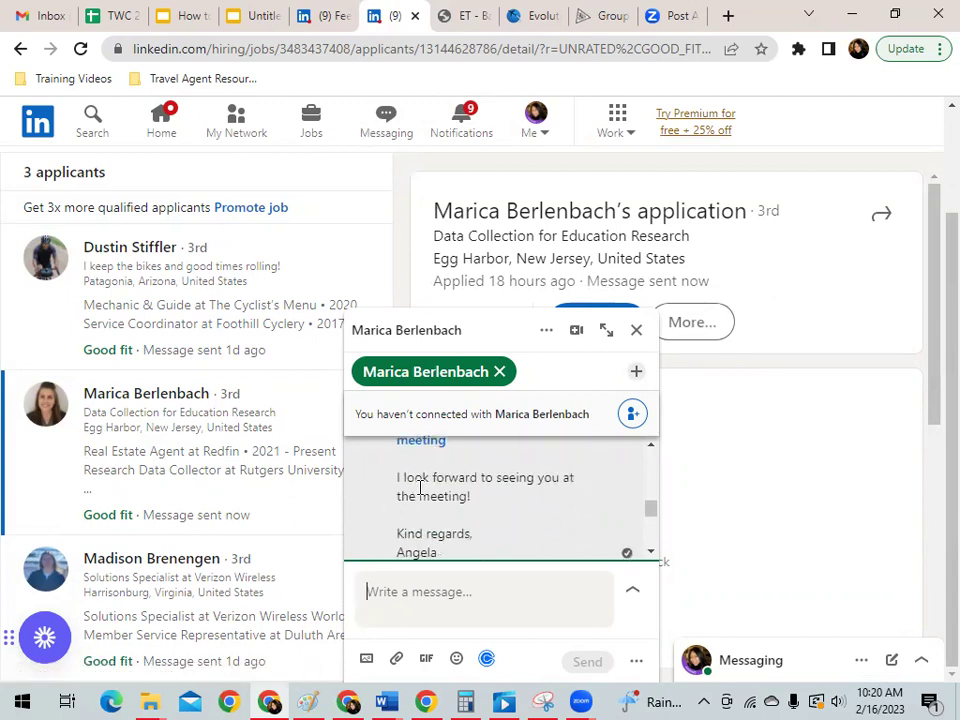
scroll(531, 516, "down", 1)
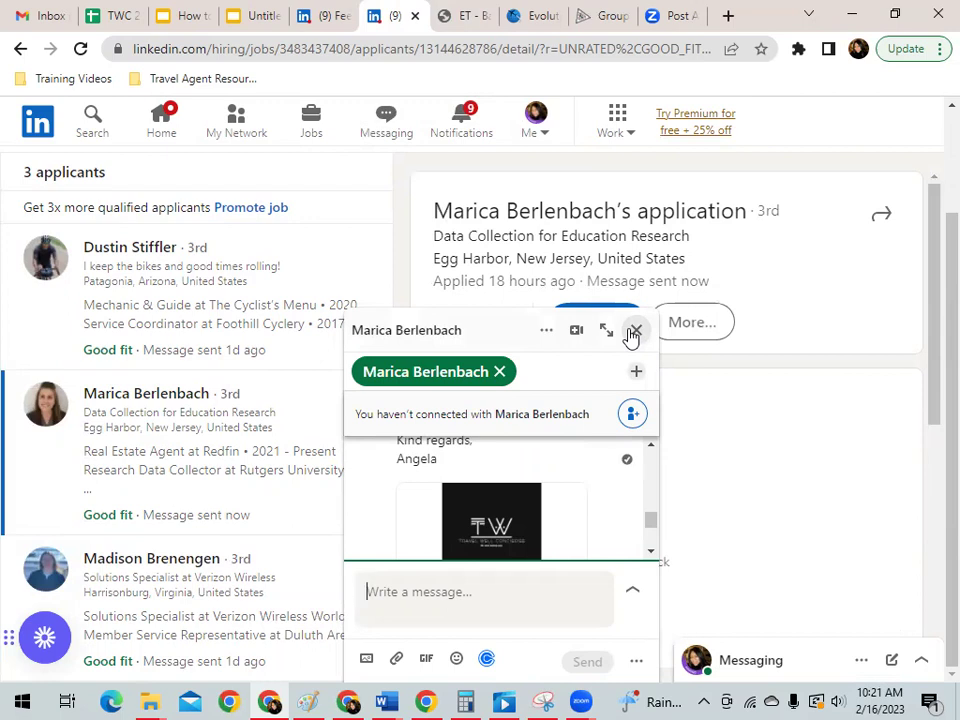
Close the conversation and reach the 'Close job' option on the Independent Travel Agent management page.
left_click(634, 331)
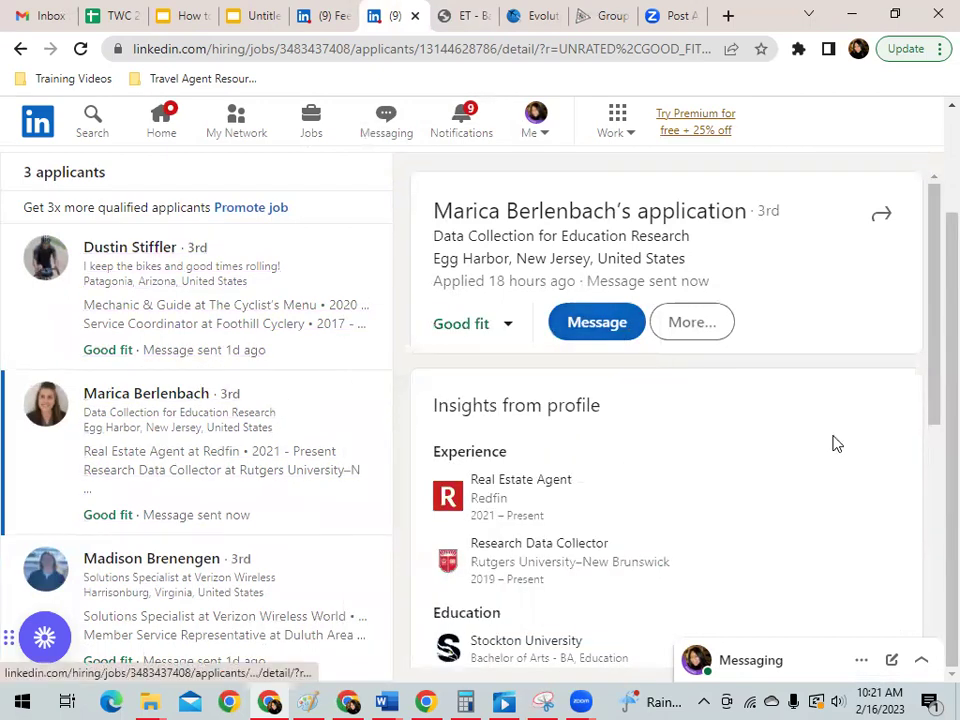
scroll(834, 443, "up", 2)
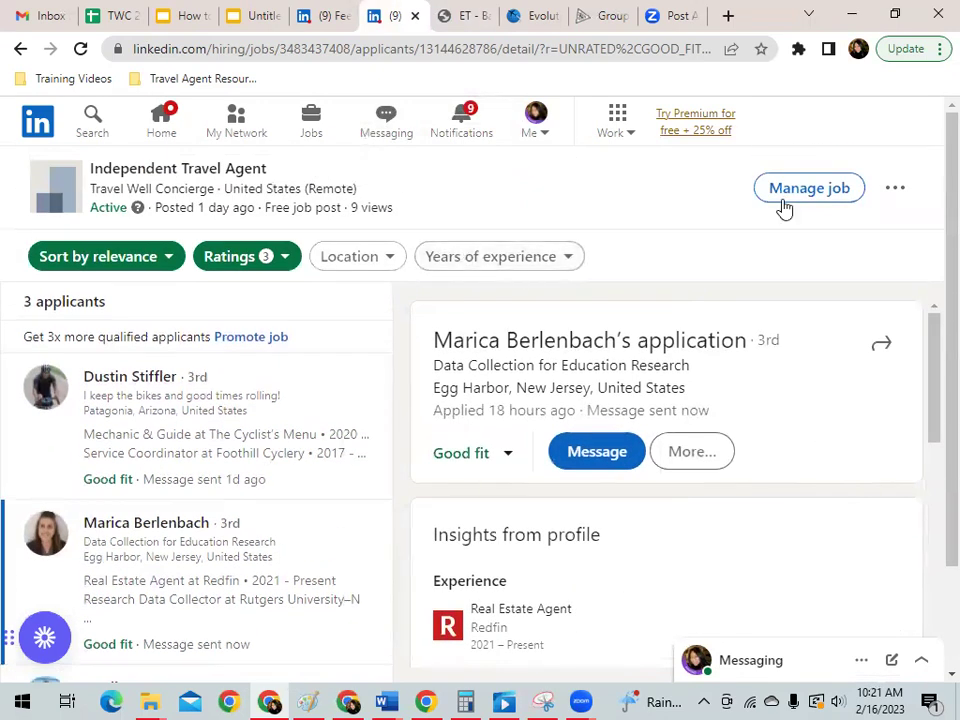
left_click(895, 190)
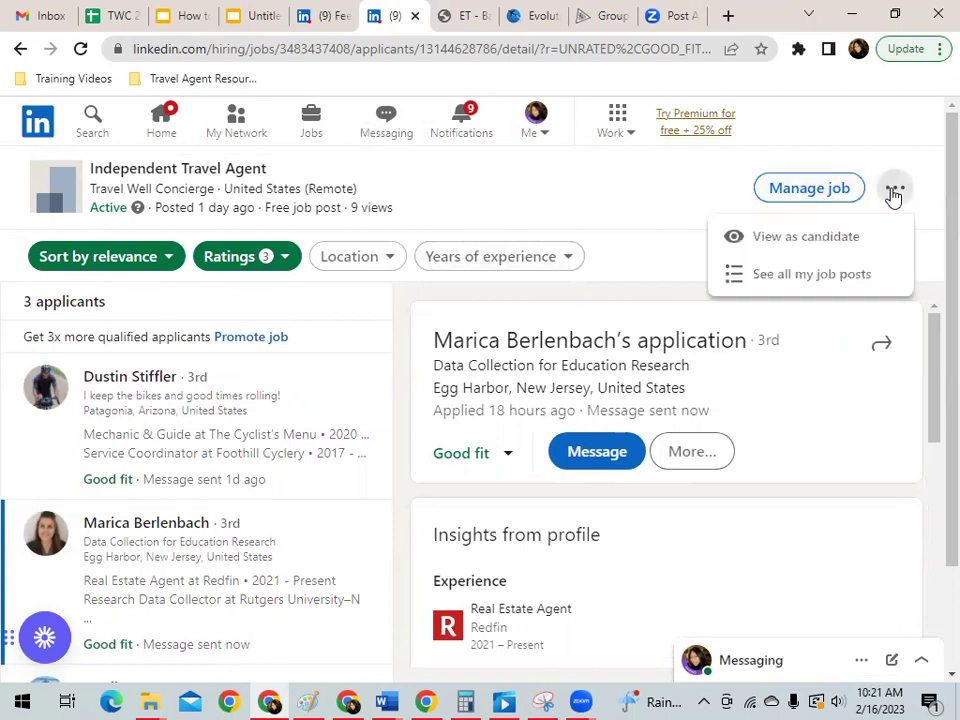
left_click(810, 200)
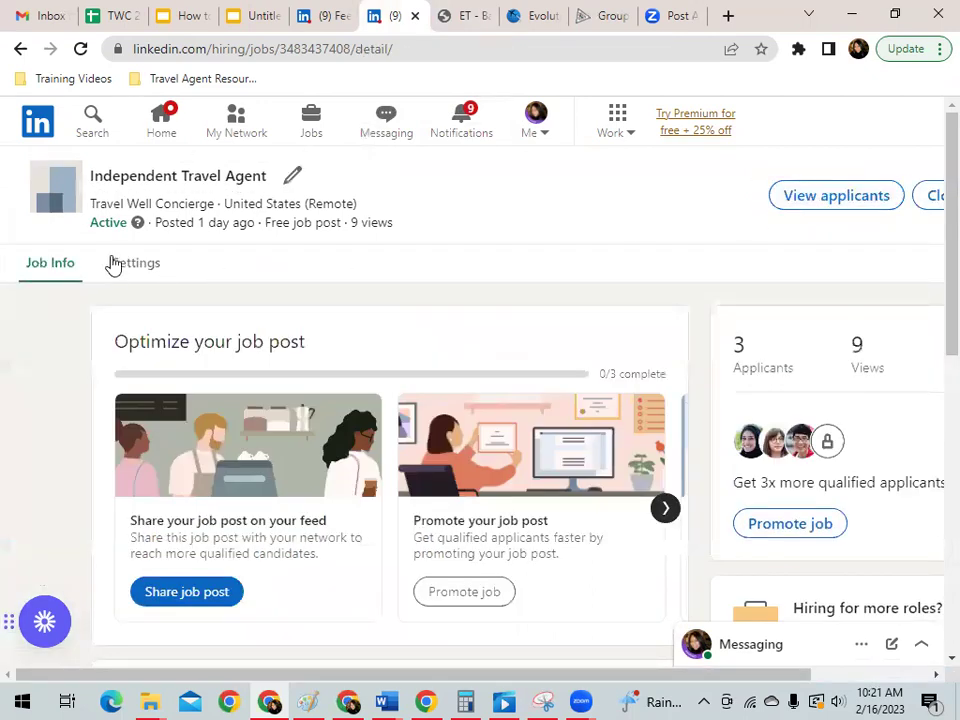
scroll(563, 252, "down", 5)
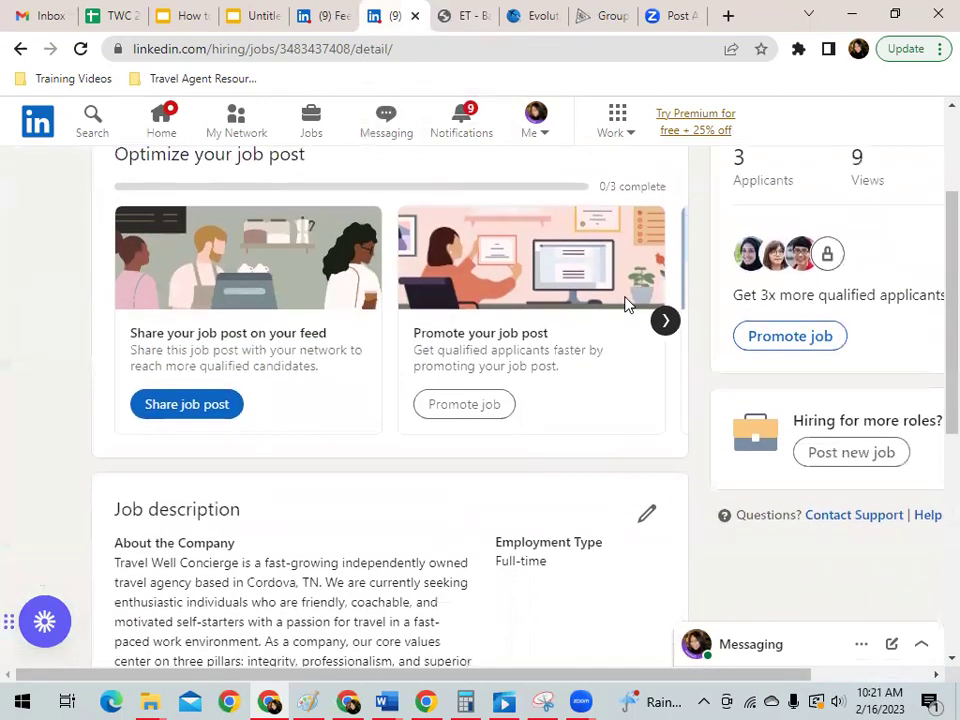
scroll(640, 288, "up", 5)
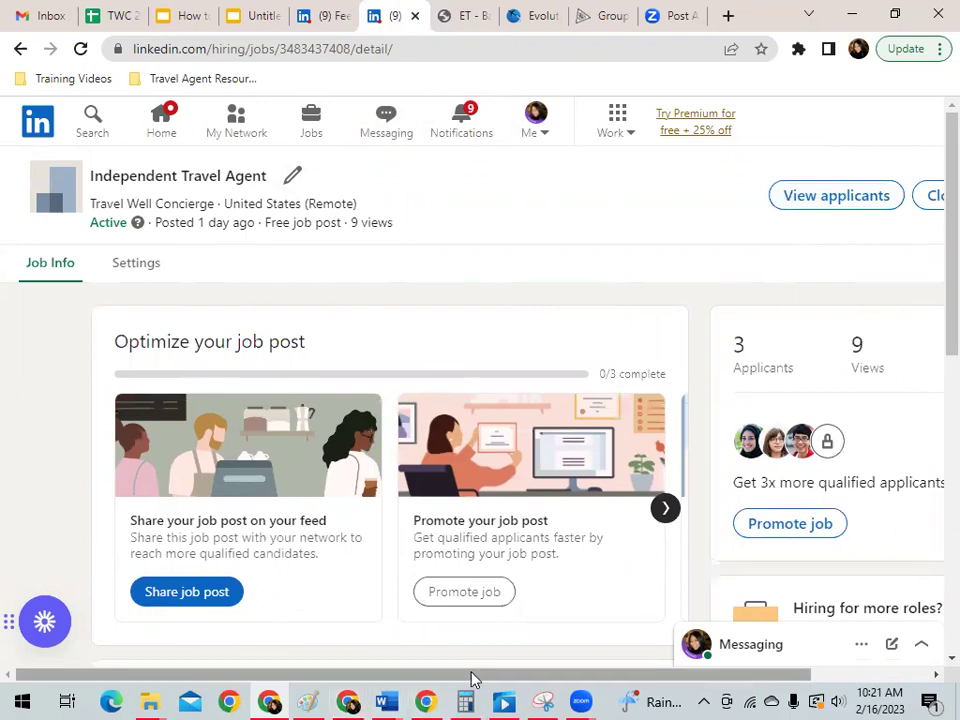
left_click_drag(473, 680, 560, 670)
Confirm 'Close job post' for Independent Travel Agent, dismiss the feedback survey, and close the job's tab.
left_click(818, 195)
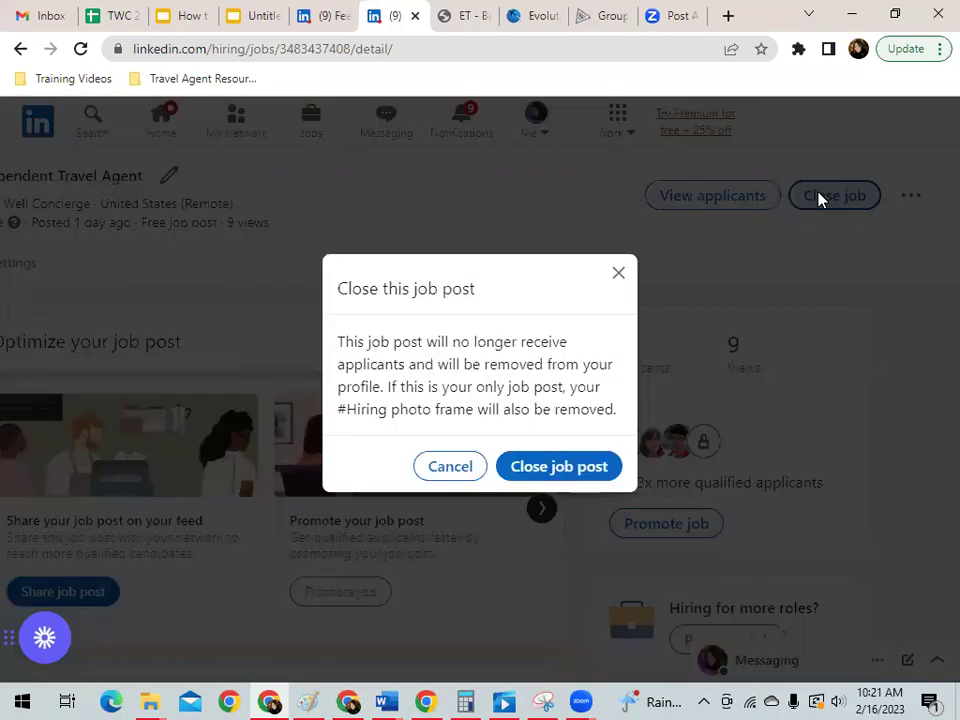
left_click(555, 472)
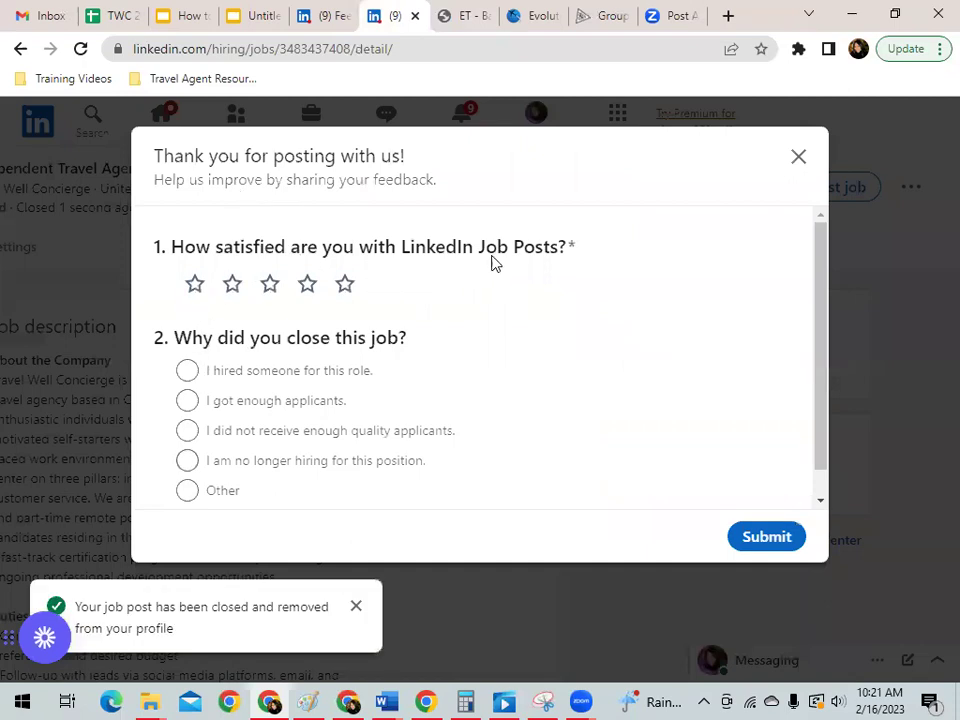
left_click(797, 158)
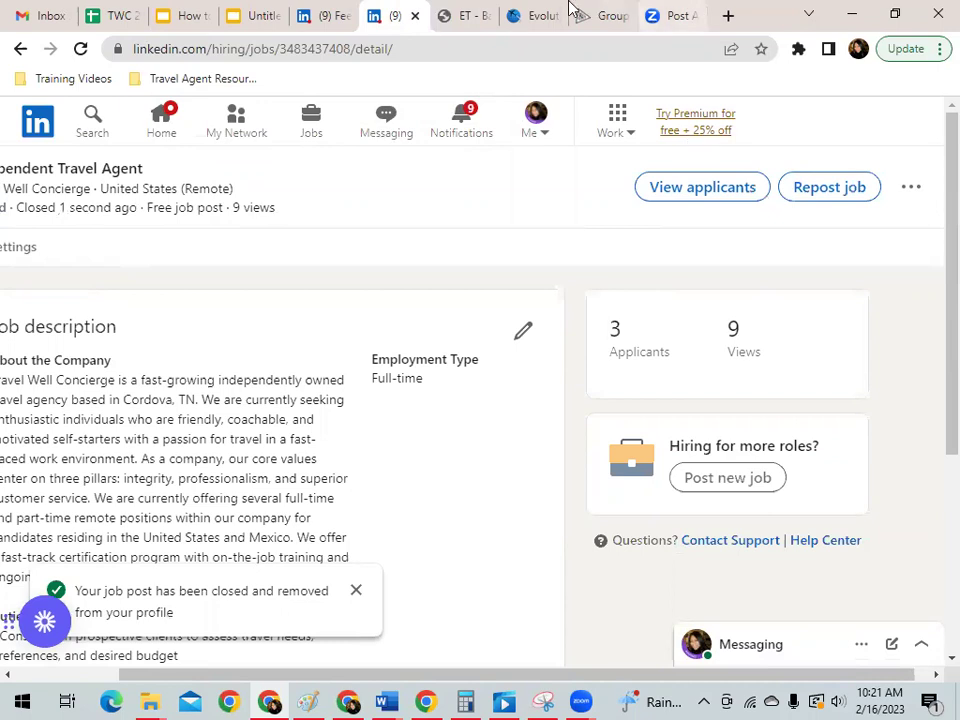
left_click(416, 16)
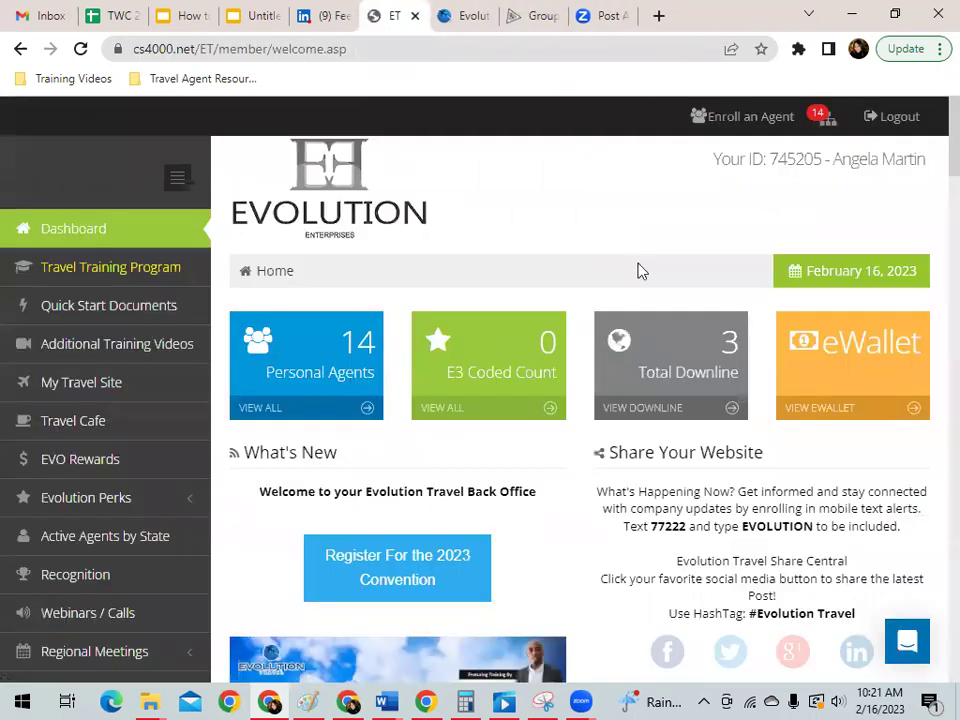
Switch from the Evolution Travel back office back to the LinkedIn feed tab with Ctrl+Shift+Tab.
key("ctrl+shift+Tab")
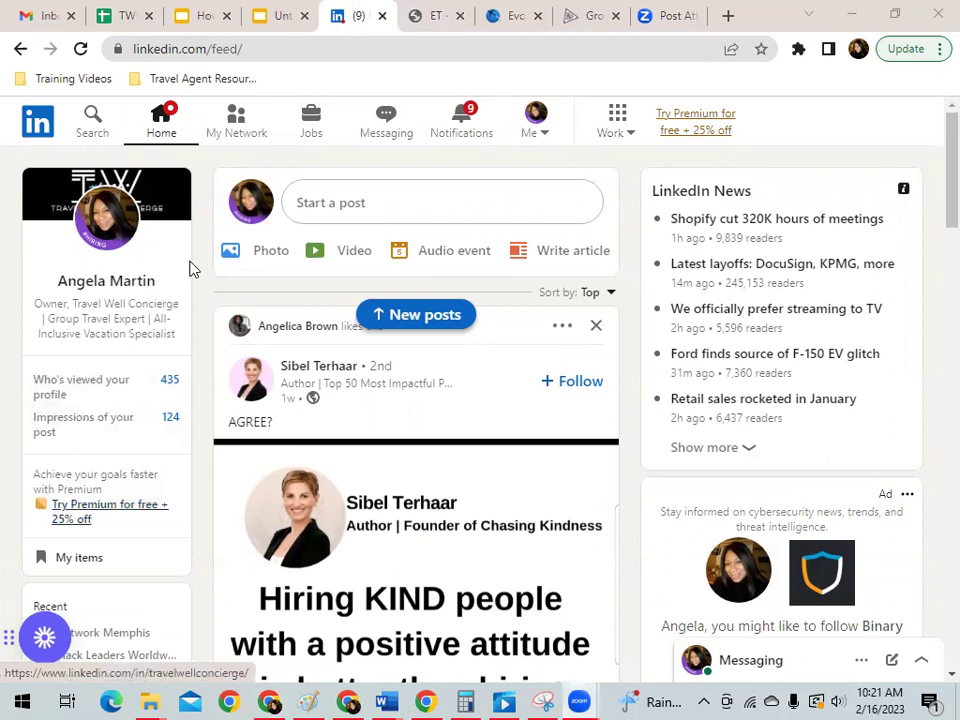
Start a new job post from the Work menu, keeping the title 'Independent Travel Agent'.
left_click(628, 141)
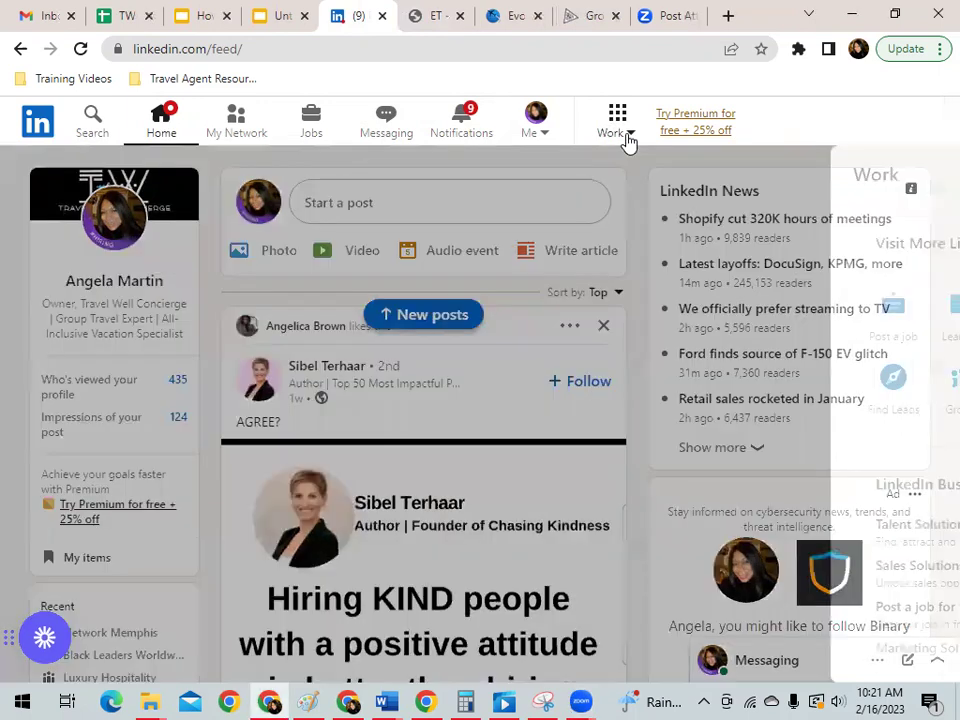
left_click(670, 316)
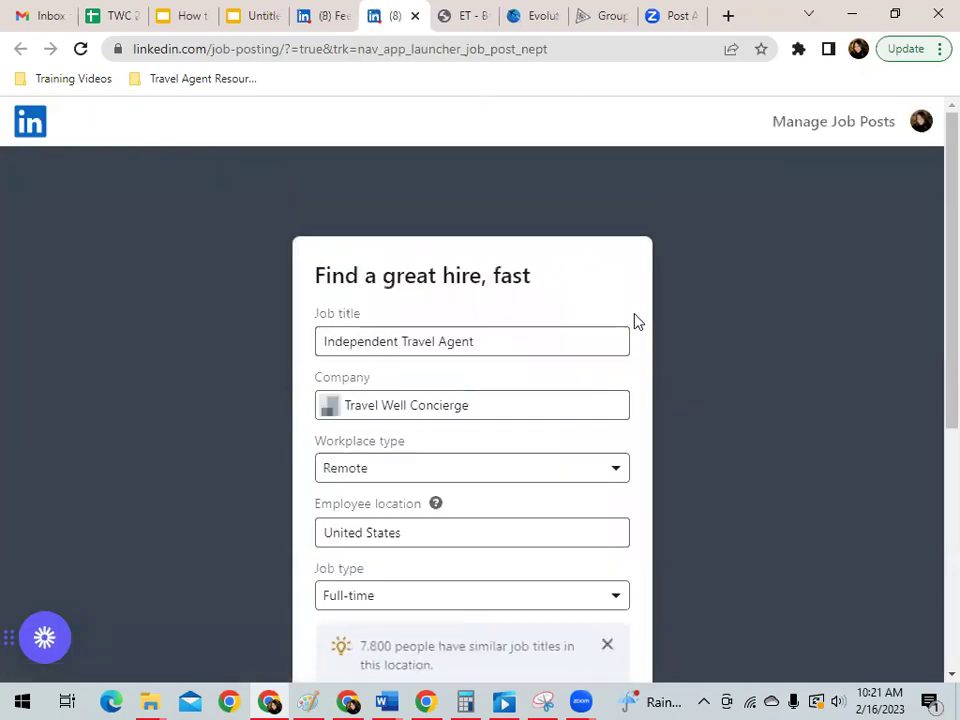
left_click_drag(484, 341, 341, 372)
scroll(341, 372, "down", 2)
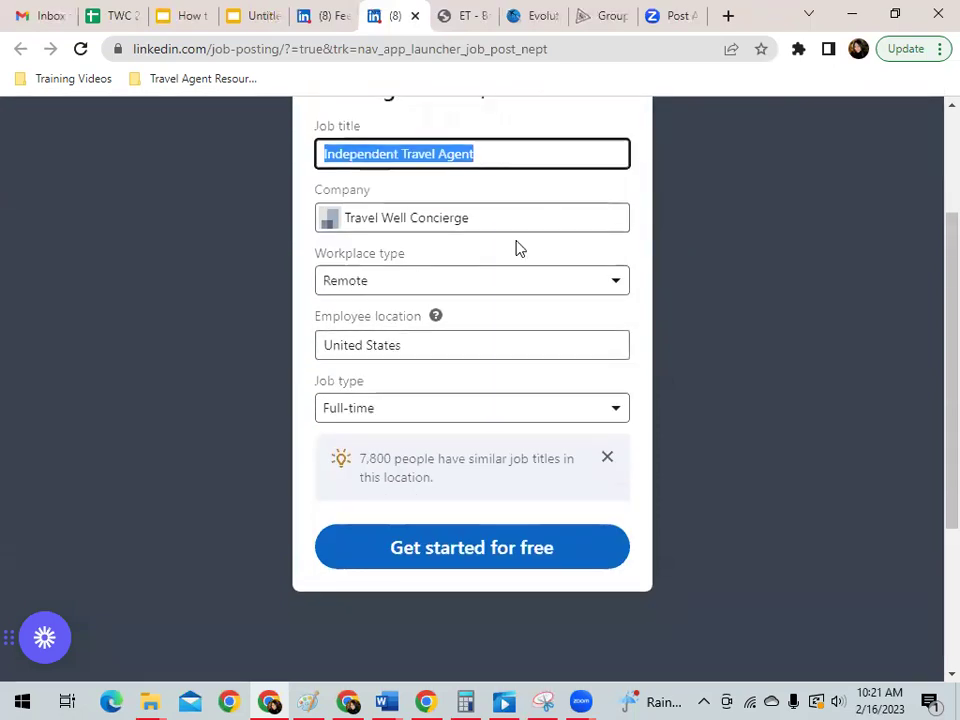
Set the workplace type to Remote, the location to United States, and the job type to Full-time.
left_click(401, 283)
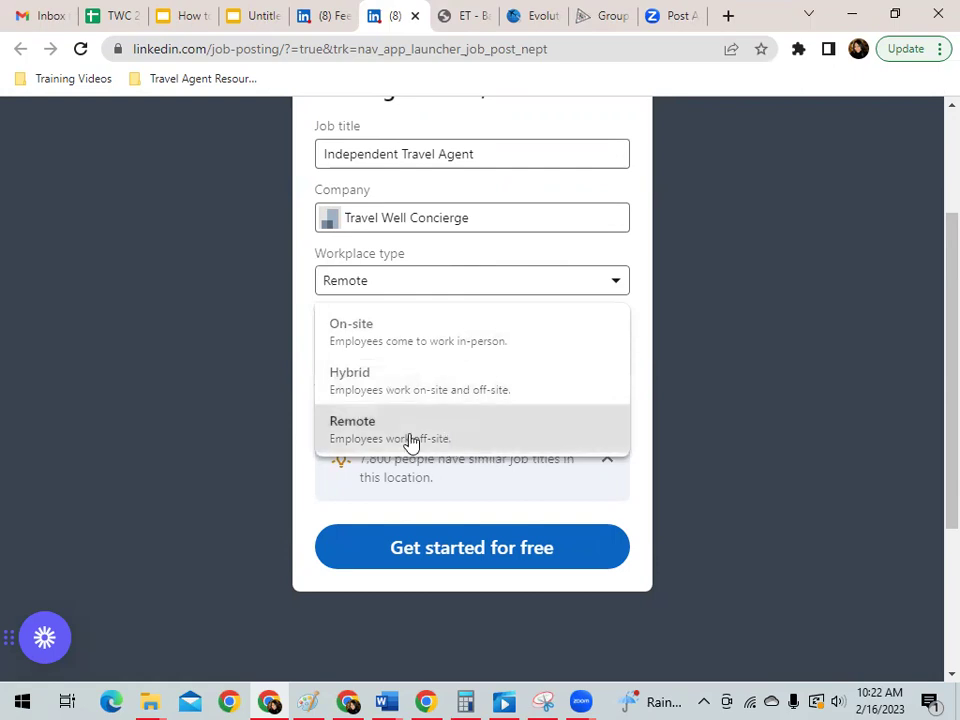
left_click(409, 438)
left_click(388, 347)
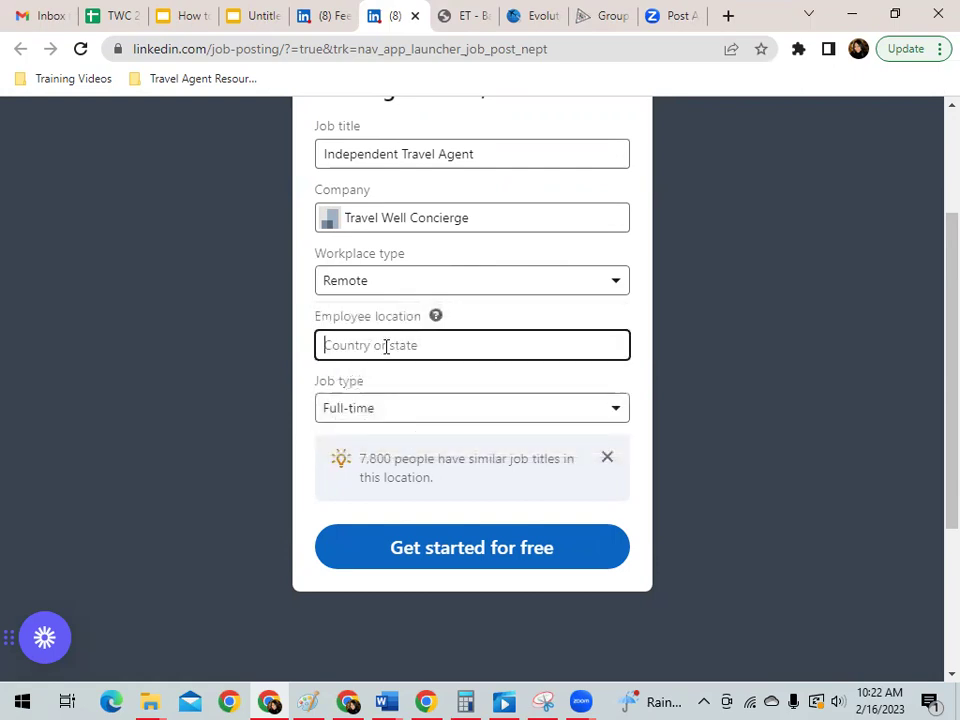
type("U")
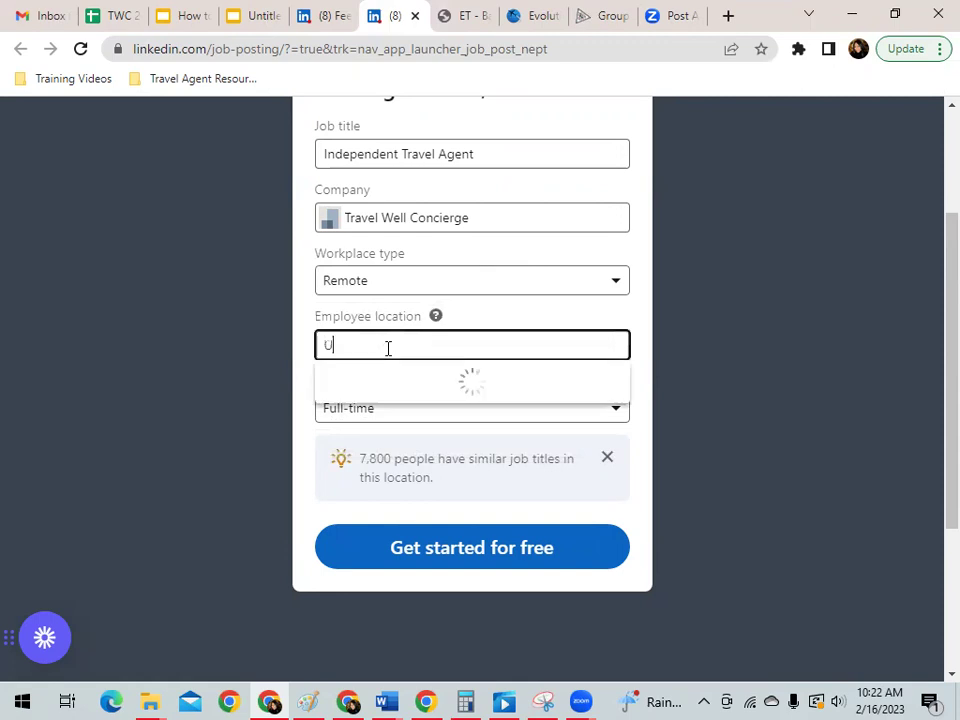
type("nited States")
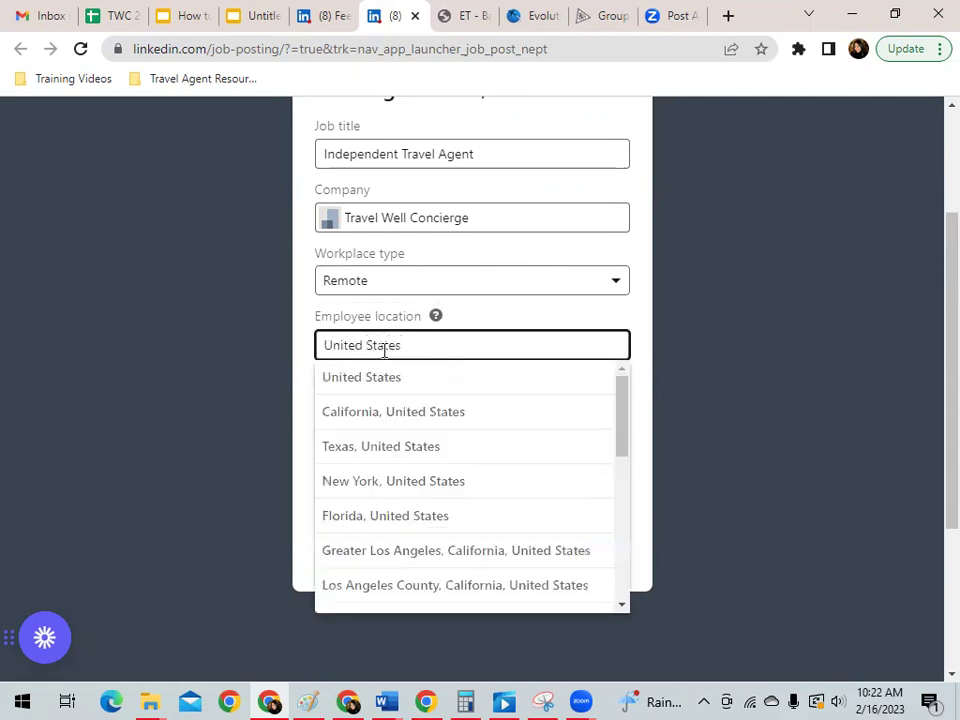
left_click(365, 388)
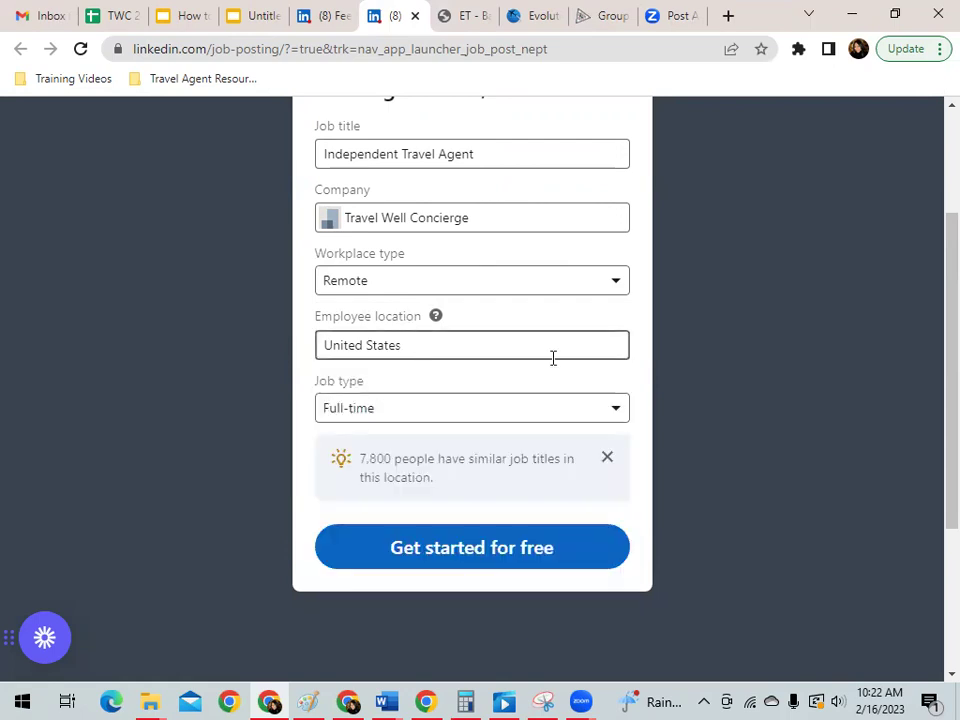
left_click(616, 412)
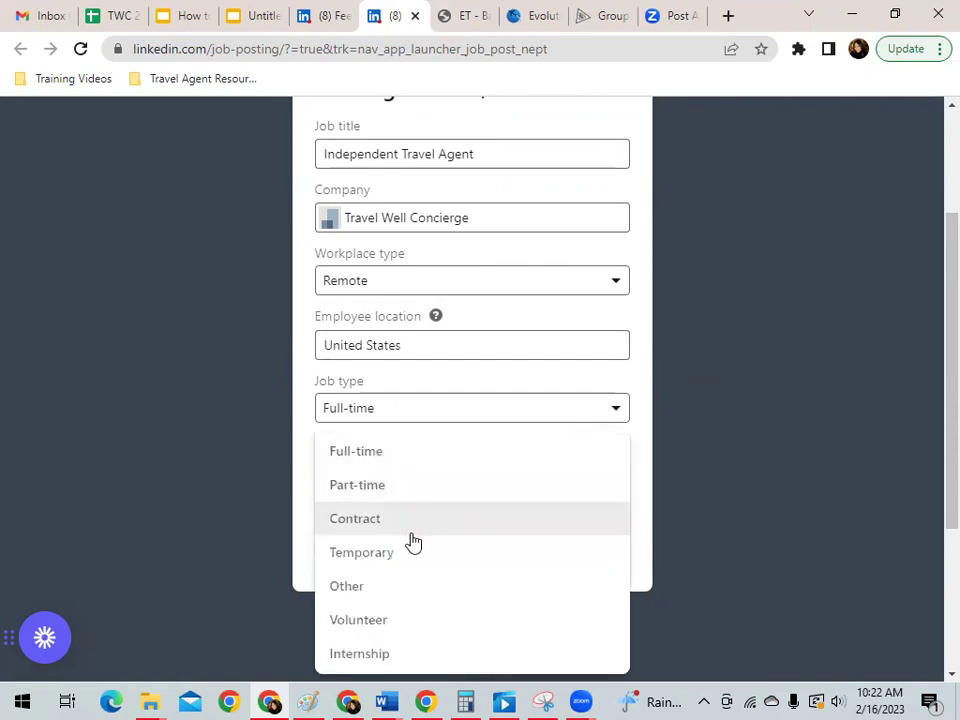
left_click(360, 455)
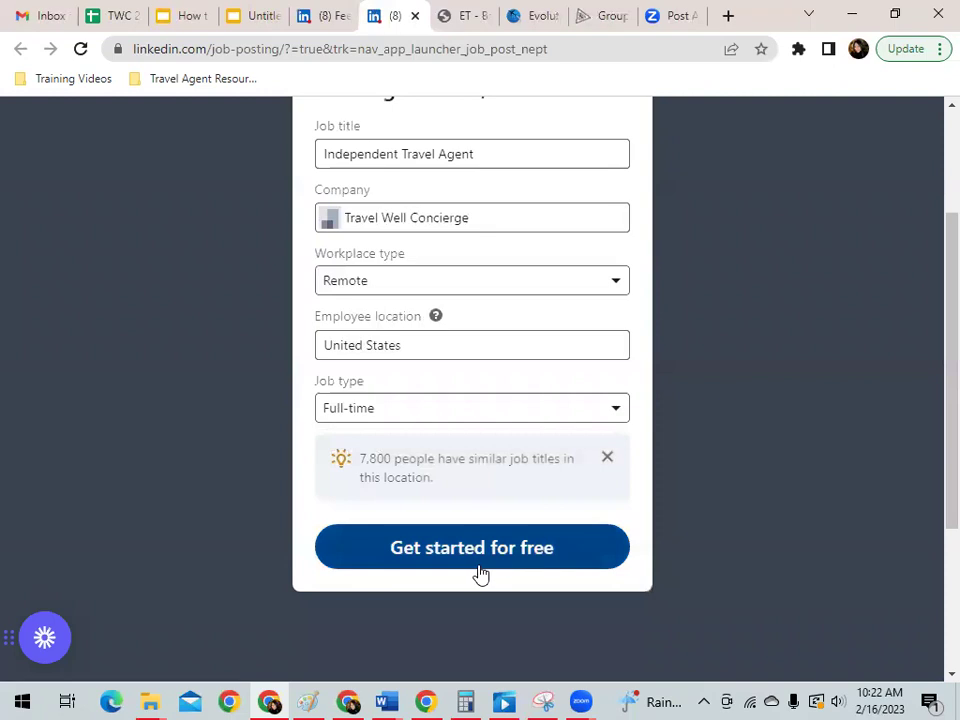
Submit the job details with 'Get started for free' and review the prefilled role description template.
left_click(497, 558)
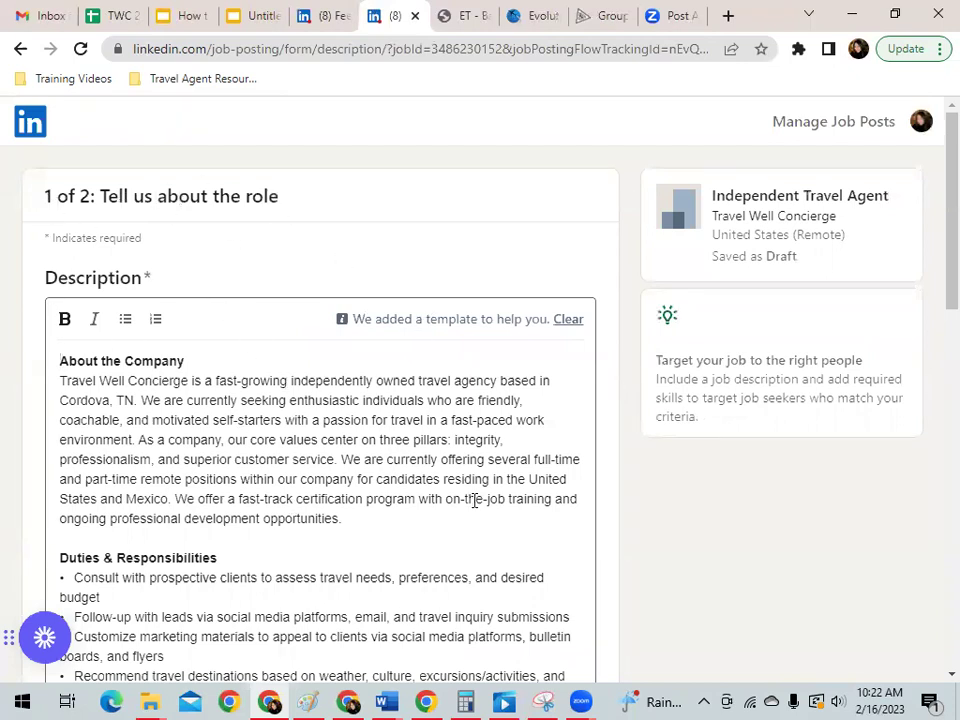
scroll(155, 363, "down", 1)
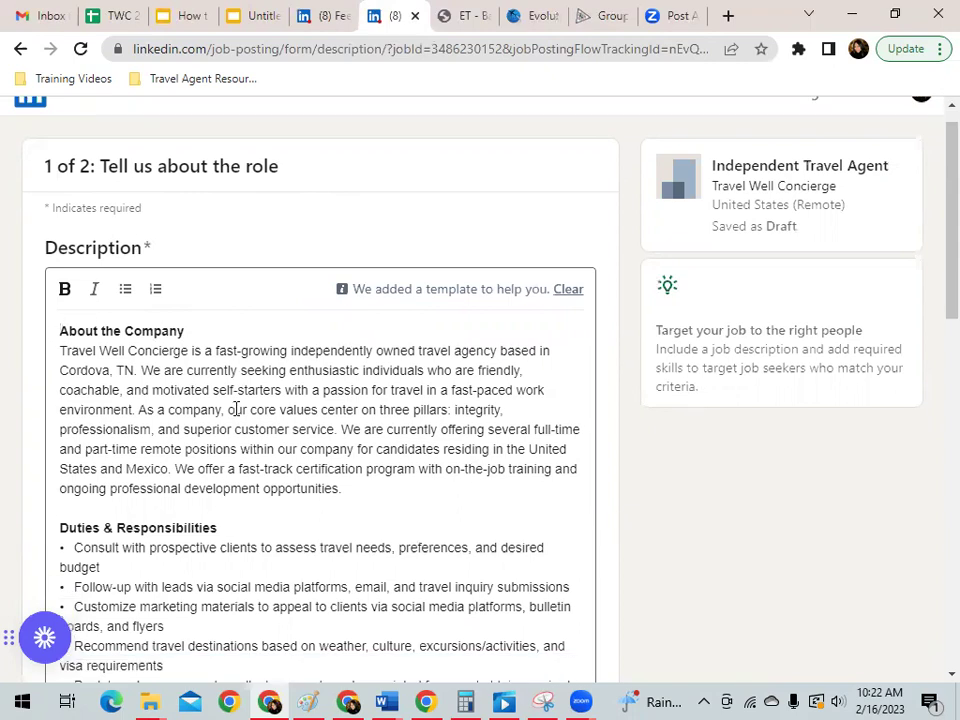
scroll(204, 318, "down", 5)
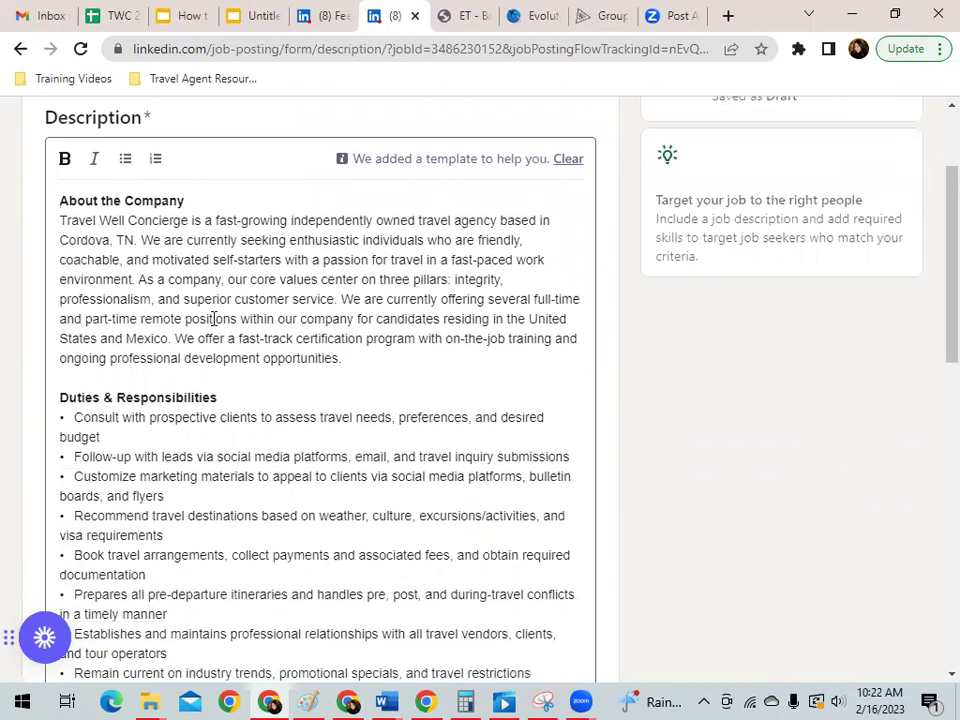
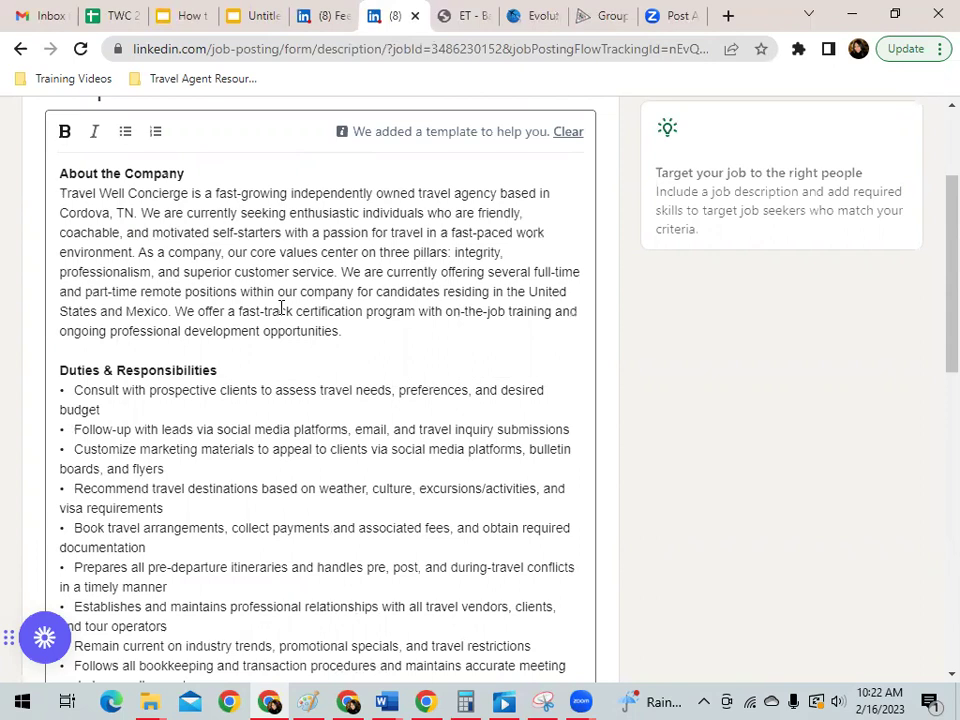
scroll(281, 307, "up", 1)
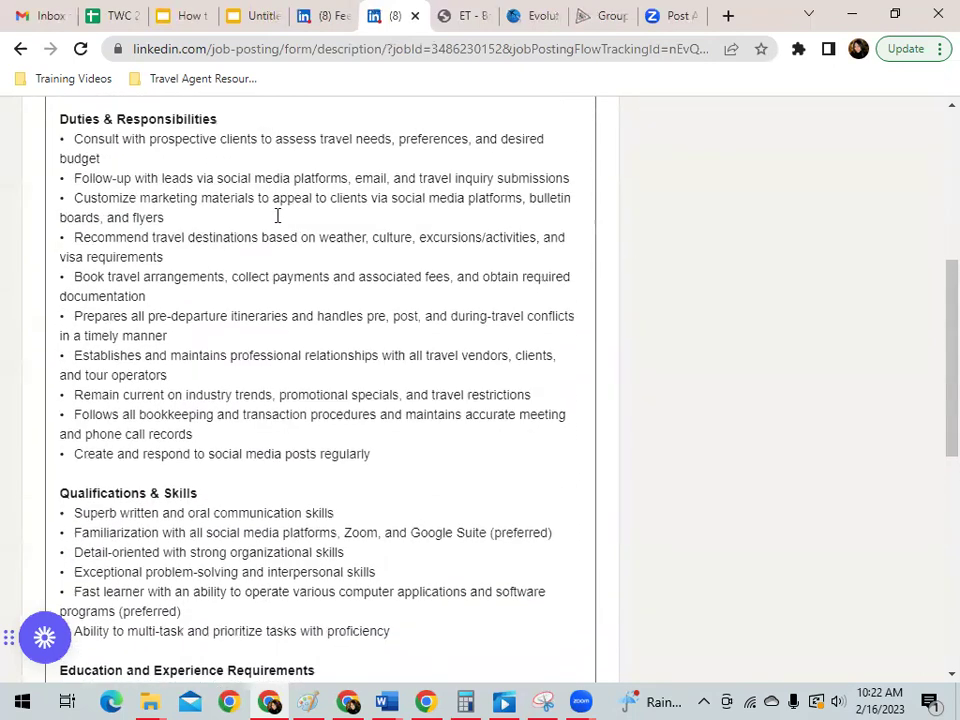
scroll(277, 215, "up", 2)
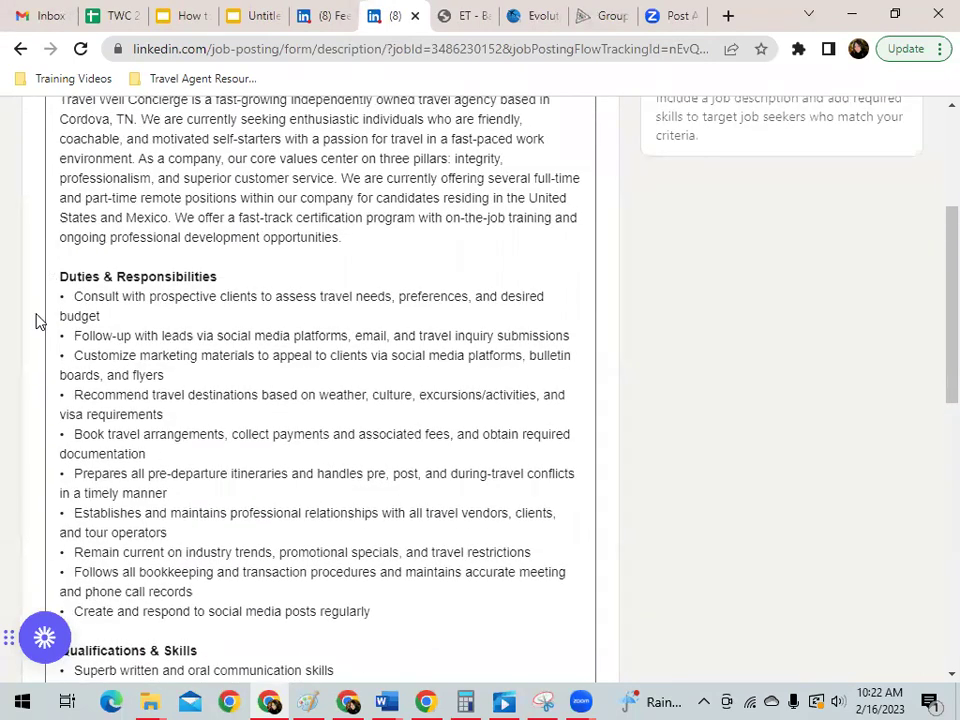
scroll(364, 286, "down", 4)
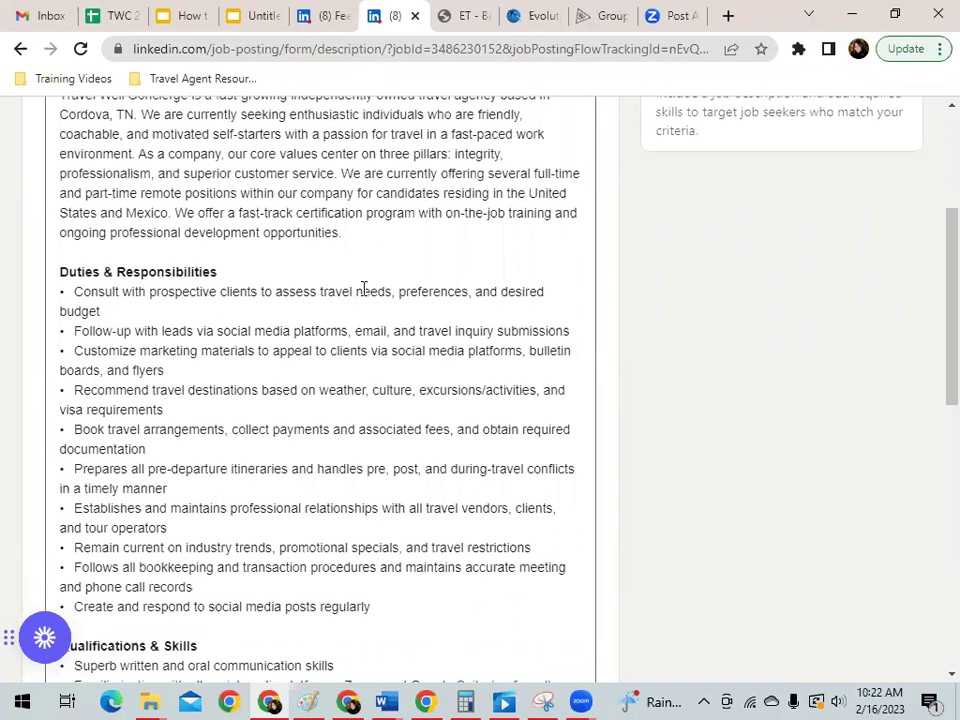
scroll(364, 288, "down", 3)
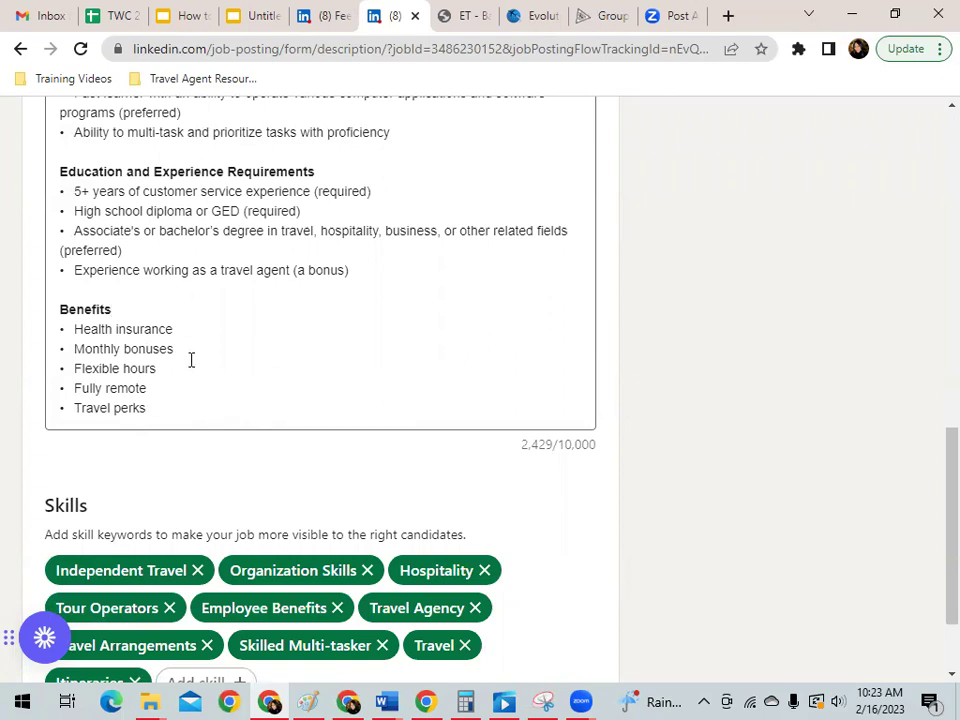
scroll(392, 332, "down", 2)
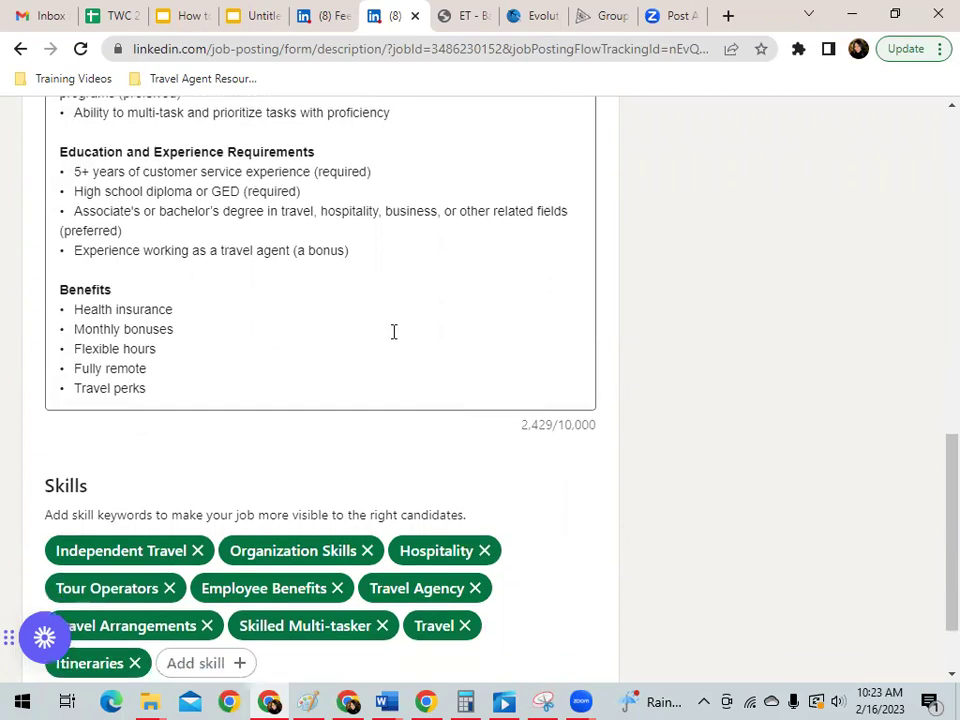
scroll(534, 354, "up", 2)
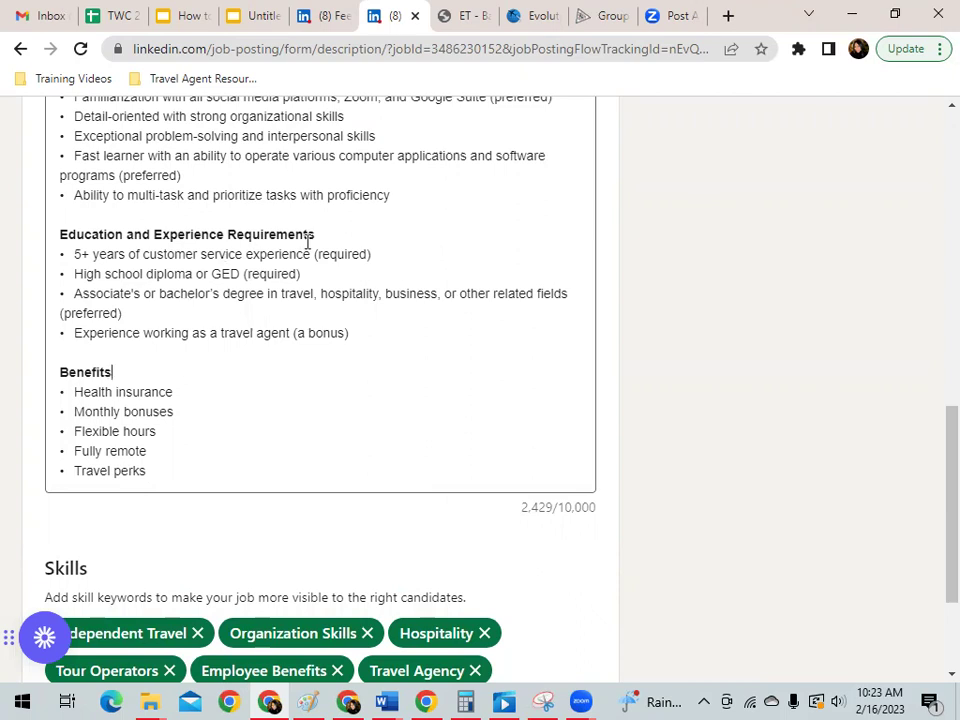
Remove the Employee Benefits skill chip and preview the Independent Travel Agent job post.
scroll(474, 275, "down", 2)
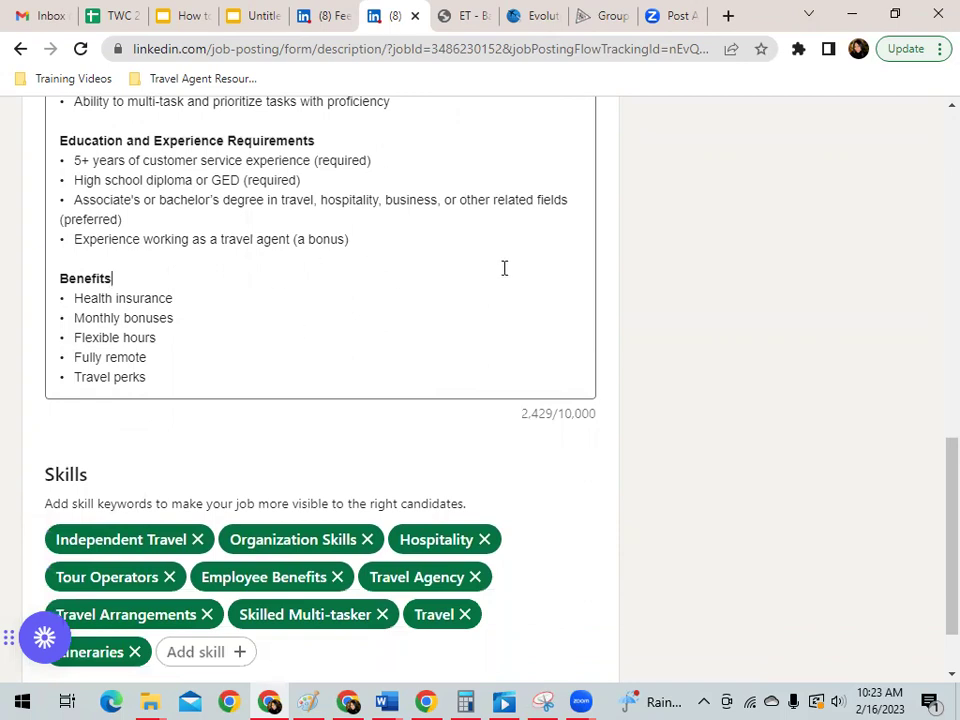
scroll(504, 268, "down", 2)
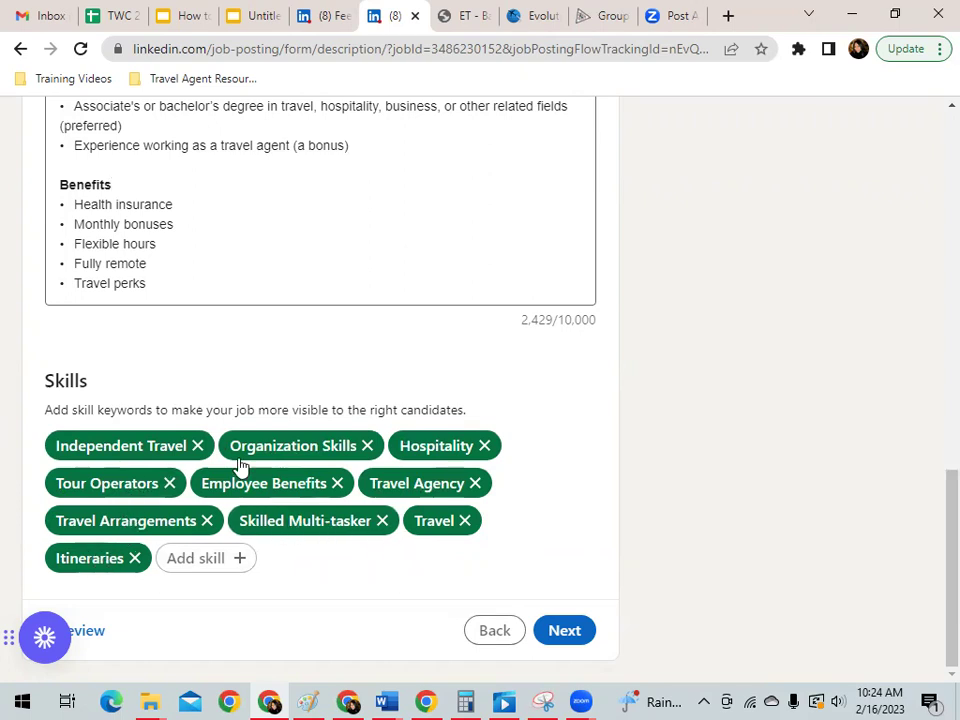
left_click(337, 483)
key("Tab")
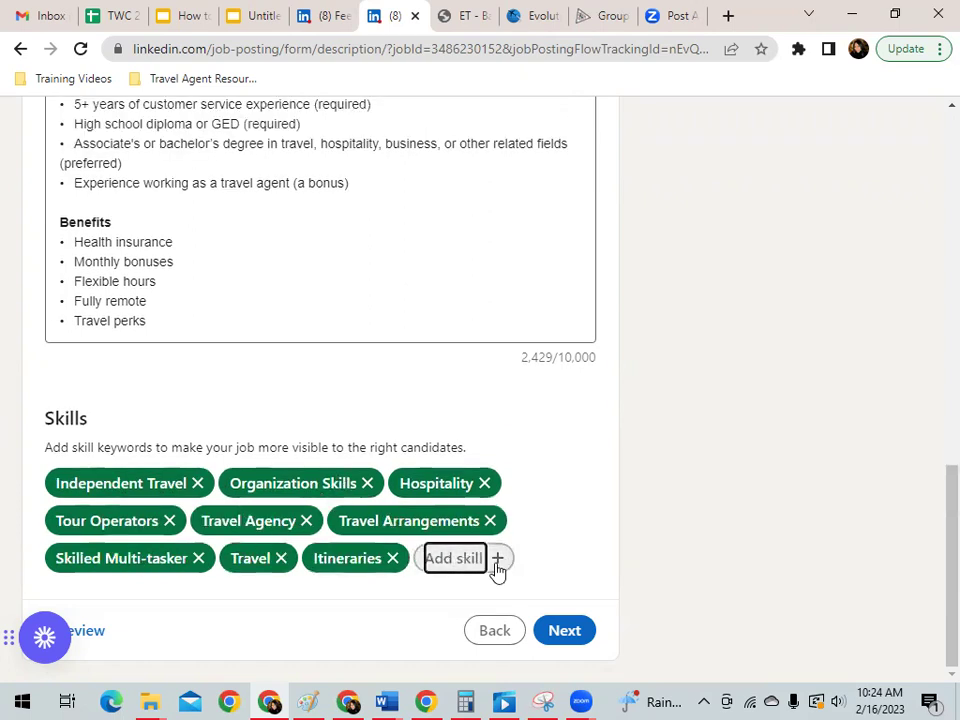
left_click(553, 525)
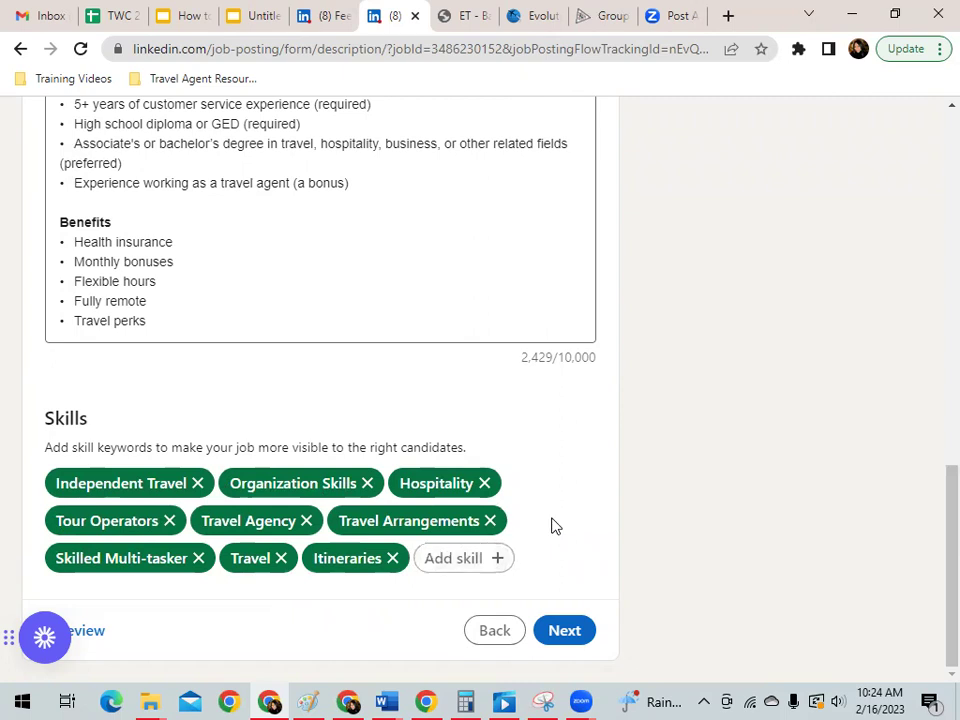
left_click(499, 559)
left_click(568, 519)
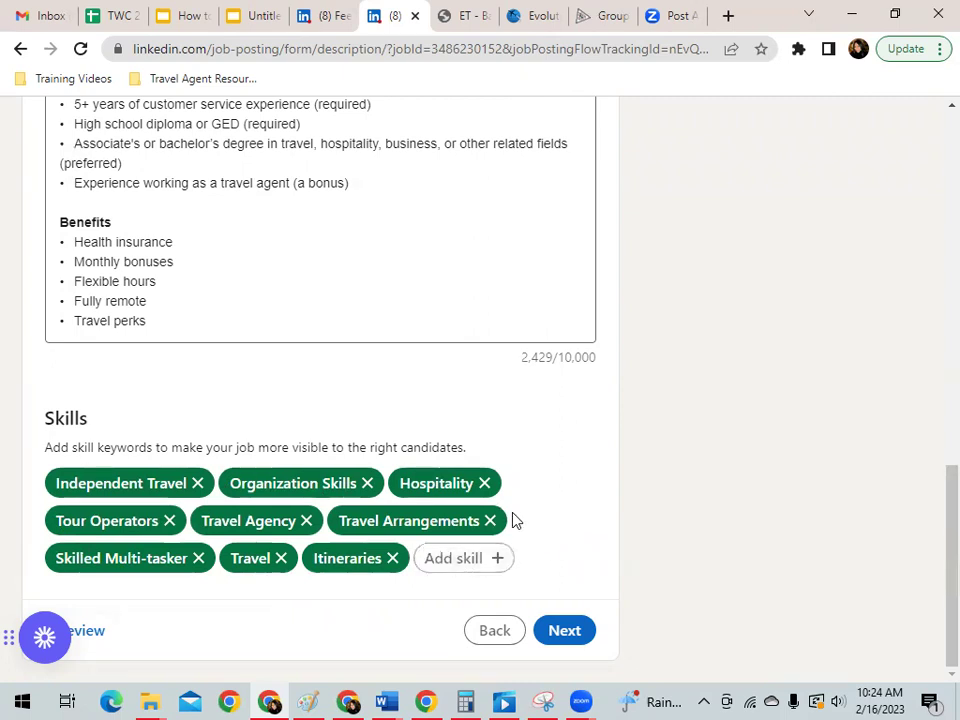
left_click(93, 635)
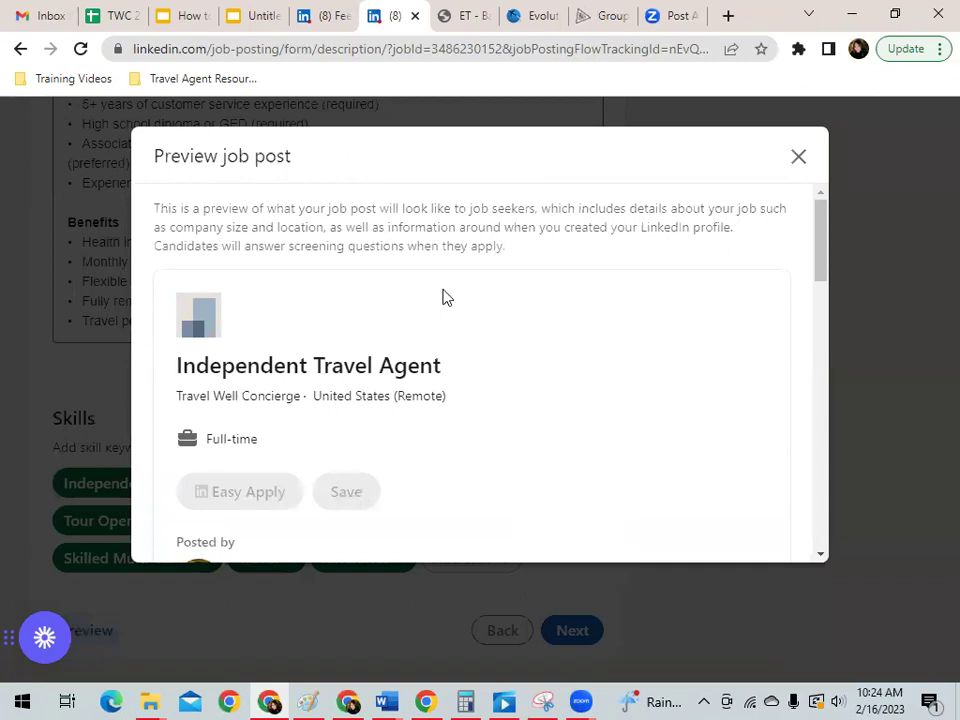
Review the Independent Travel Agent preview down to Benefits, then close the preview.
scroll(444, 296, "down", 3)
scroll(580, 352, "down", 3)
scroll(304, 257, "down", 1)
scroll(317, 300, "up", 1)
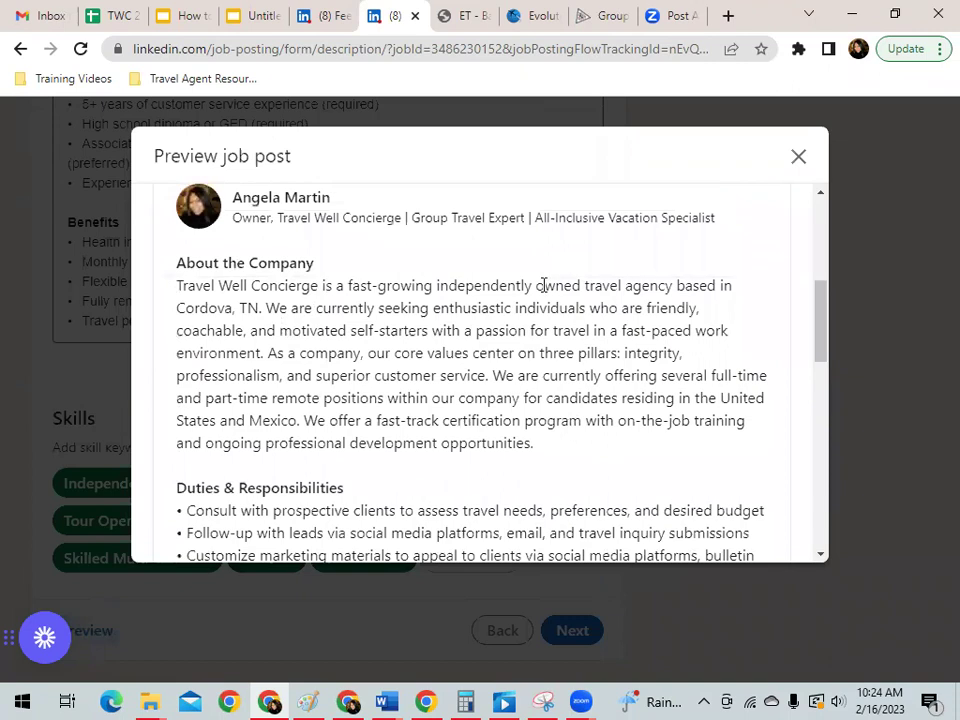
scroll(326, 321, "down", 1)
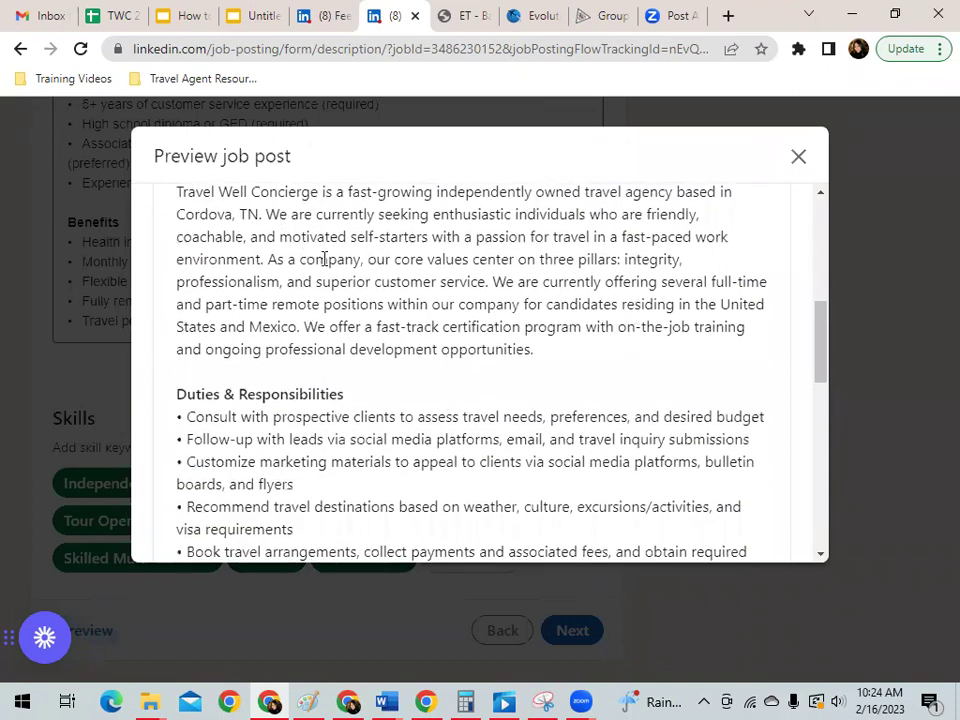
scroll(433, 336, "down", 1)
scroll(338, 293, "down", 2)
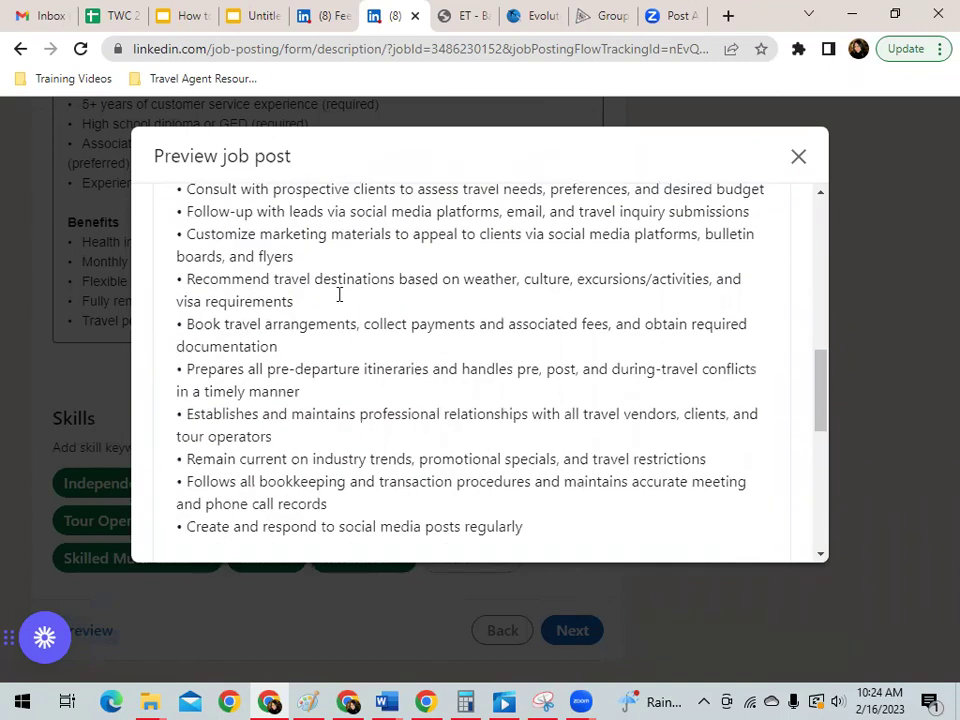
scroll(443, 306, "up", 1)
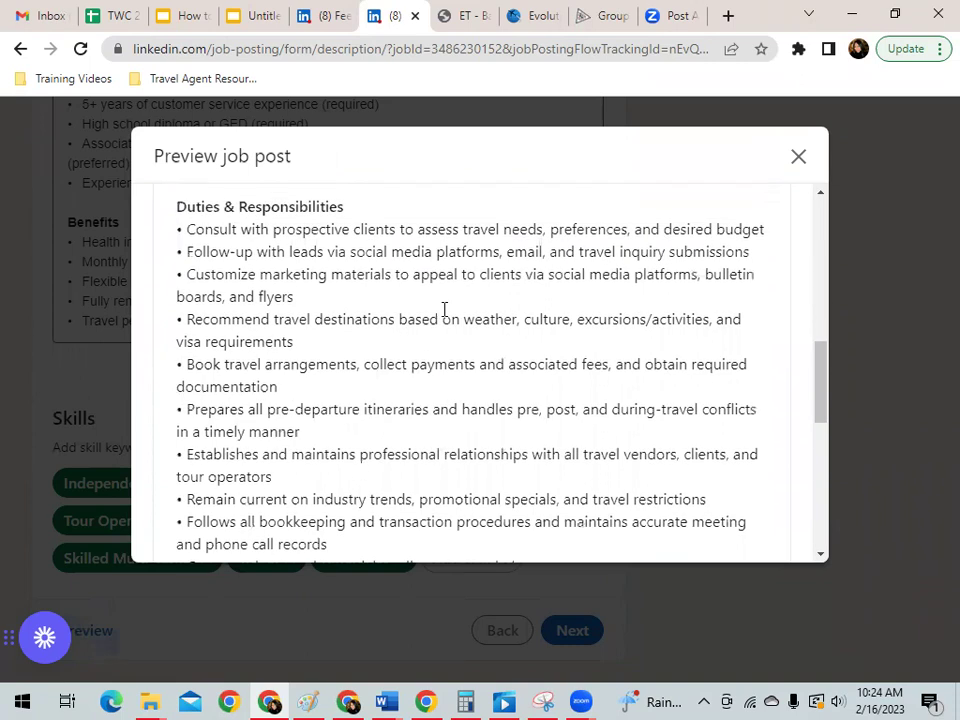
scroll(444, 309, "down", 4)
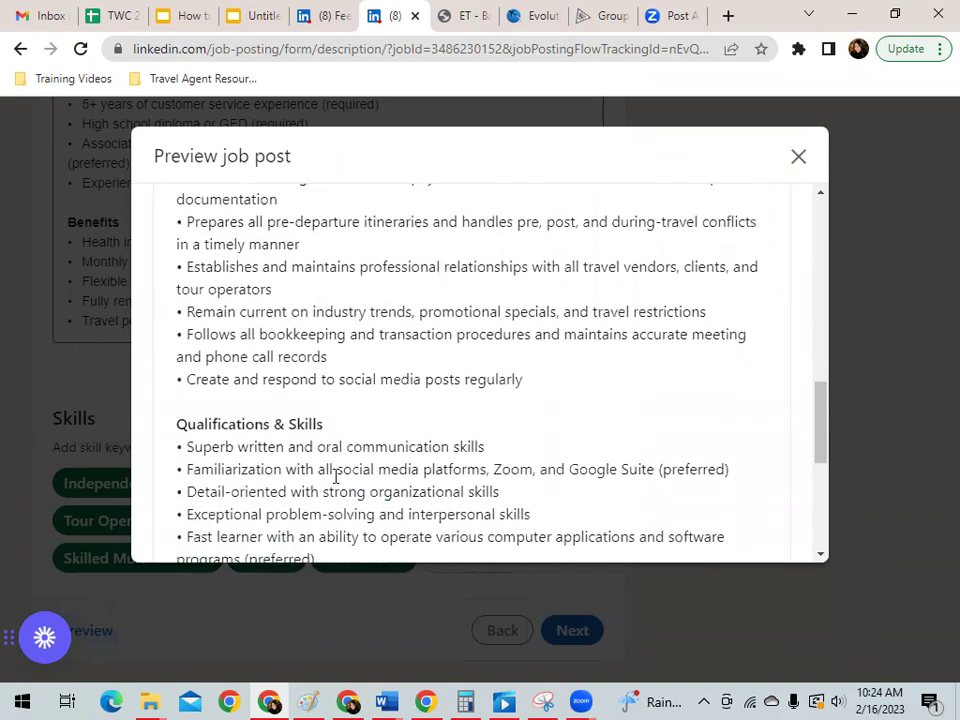
scroll(343, 420, "down", 2)
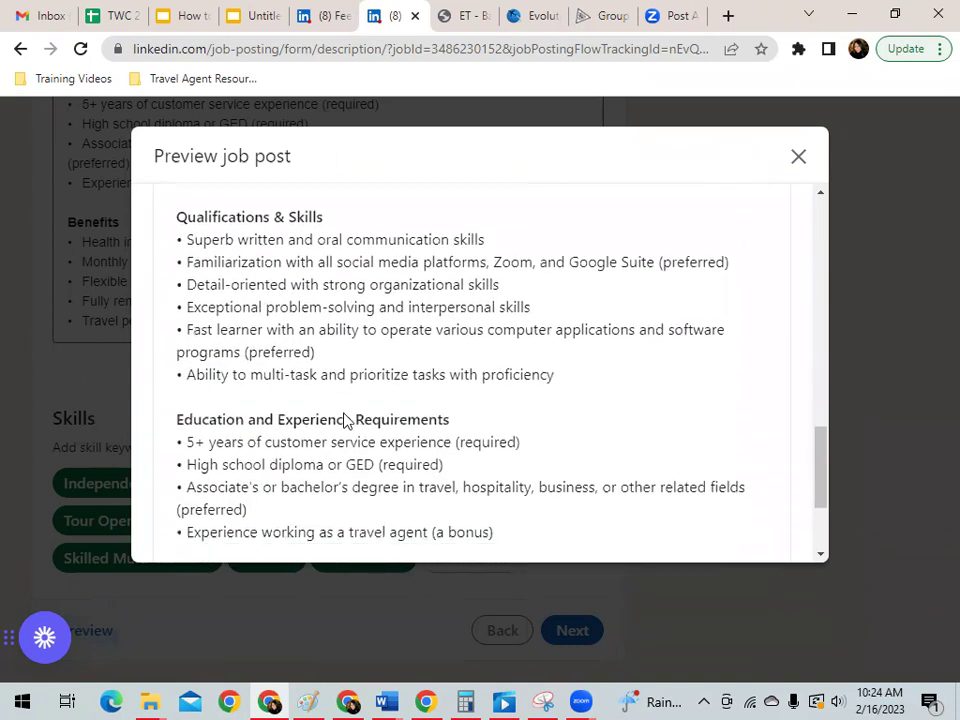
scroll(331, 413, "down", 1)
scroll(556, 351, "up", 1)
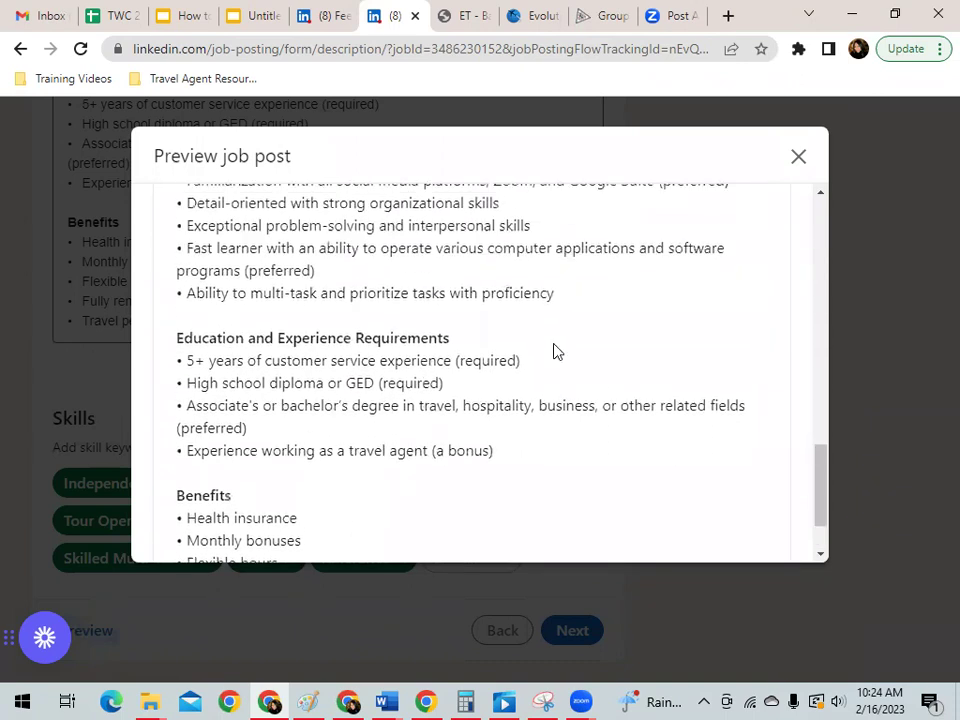
left_click(799, 168)
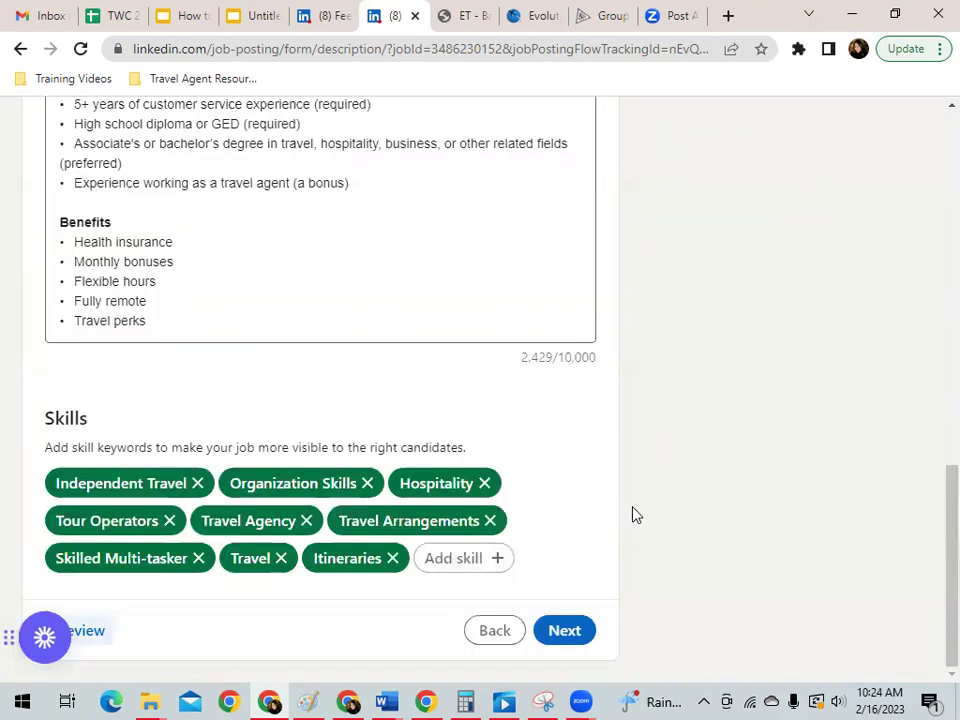
Continue to the applicant collection step and keep receiving applicants by email.
left_click(574, 640)
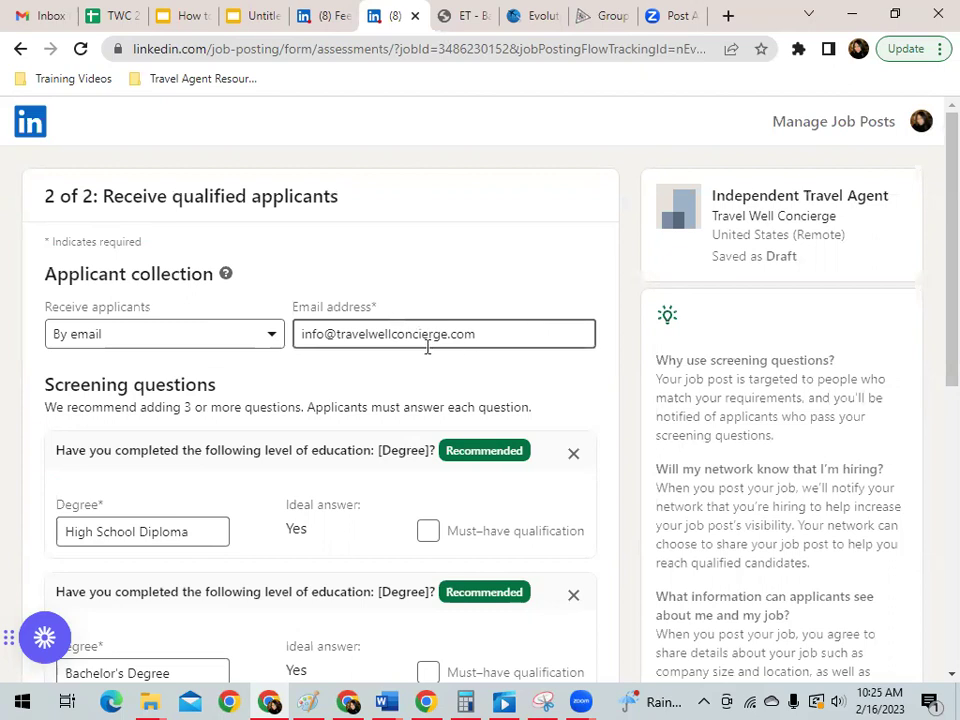
left_click(273, 341)
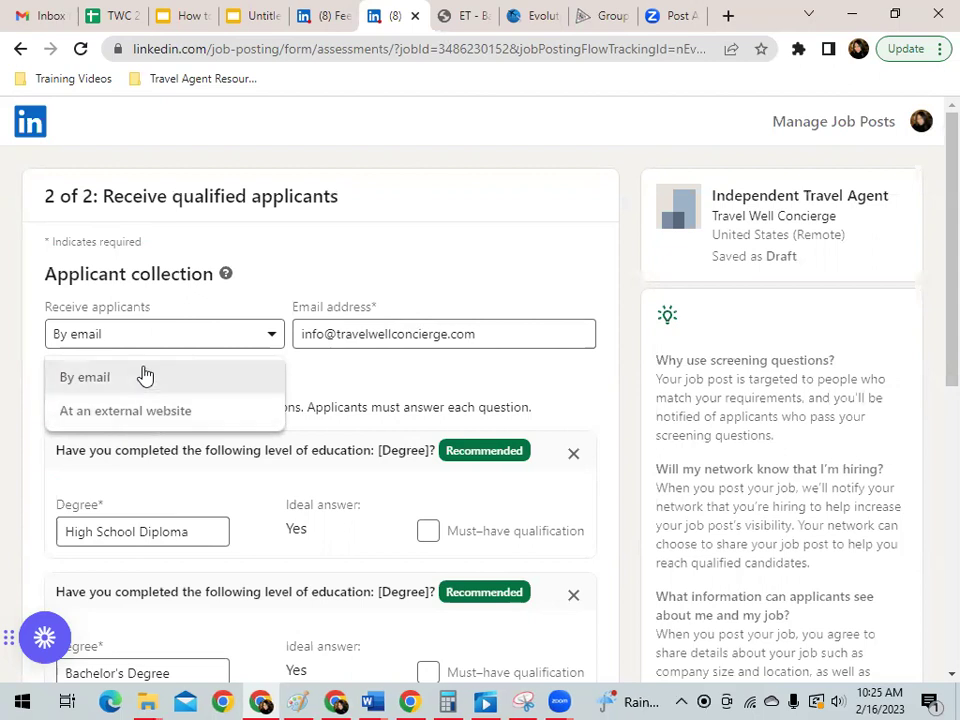
left_click(144, 376)
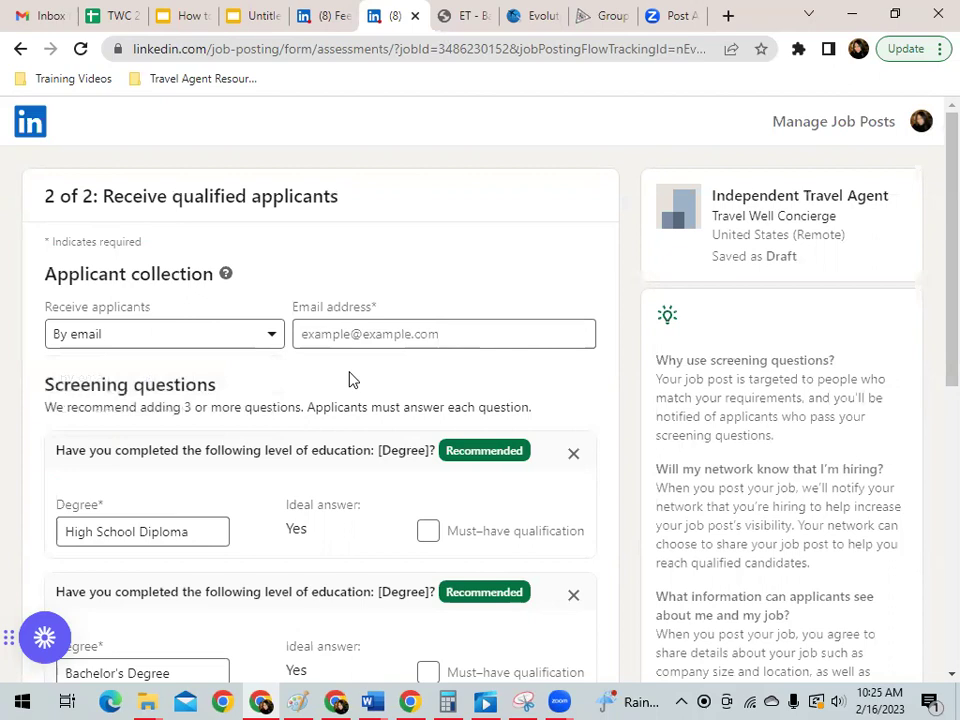
Mark the High School Diploma screening question as a must-have qualification.
scroll(350, 378, "down", 1)
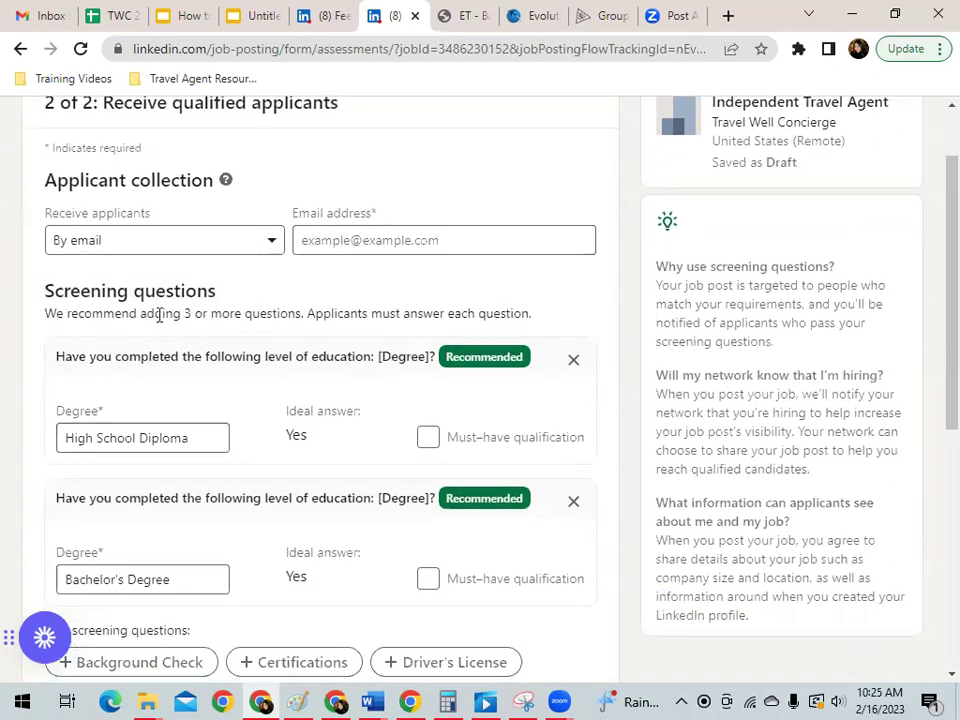
scroll(340, 342, "down", 2)
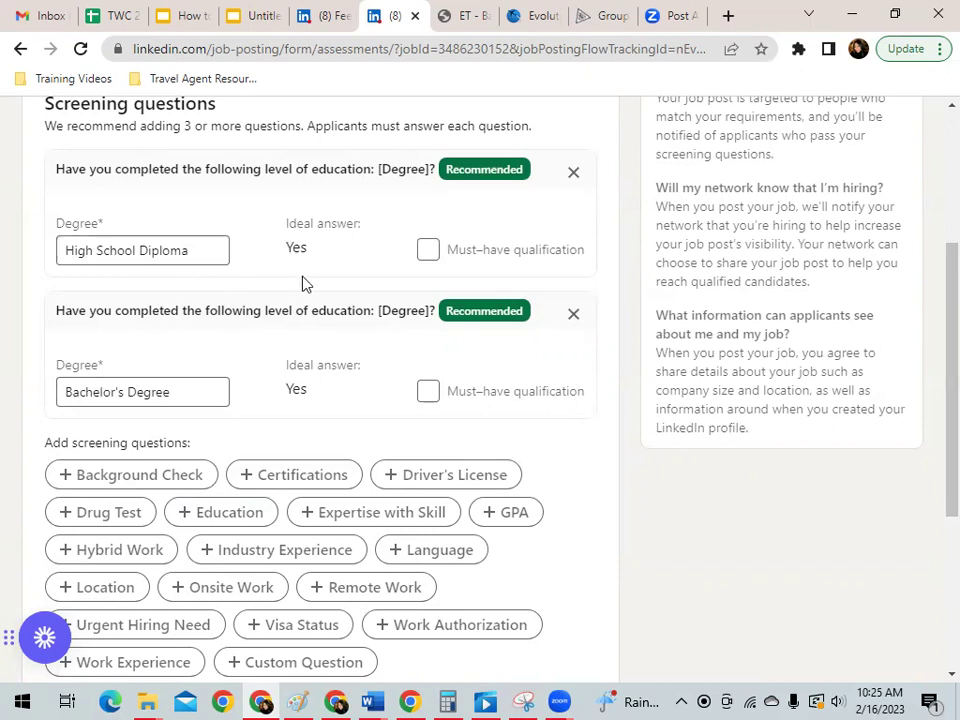
left_click(427, 251)
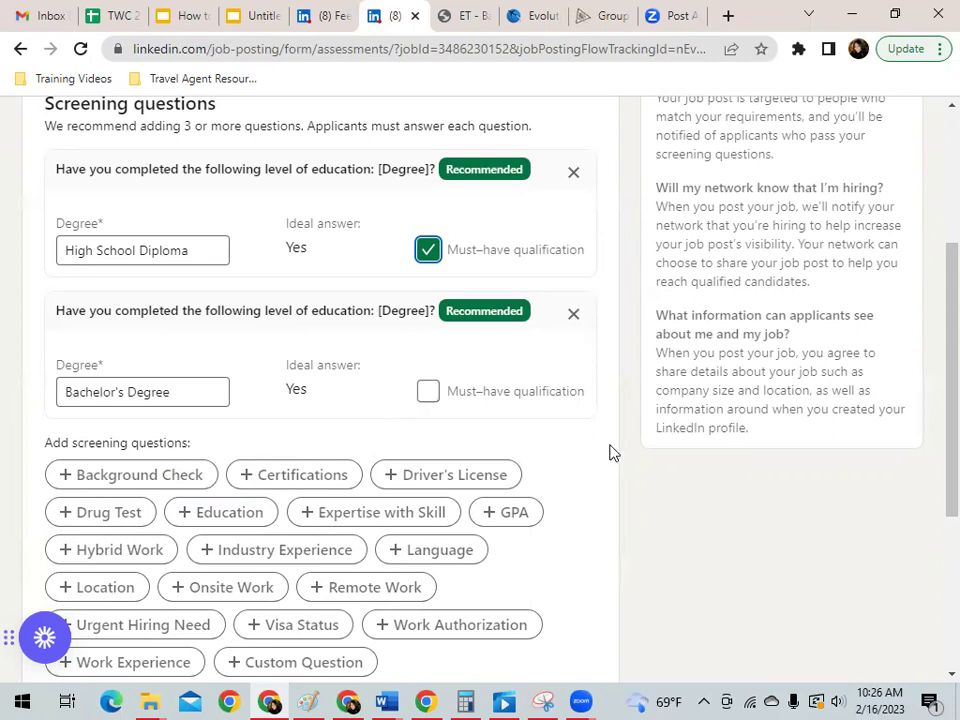
scroll(577, 445, "down", 1)
scroll(577, 445, "down", 1)
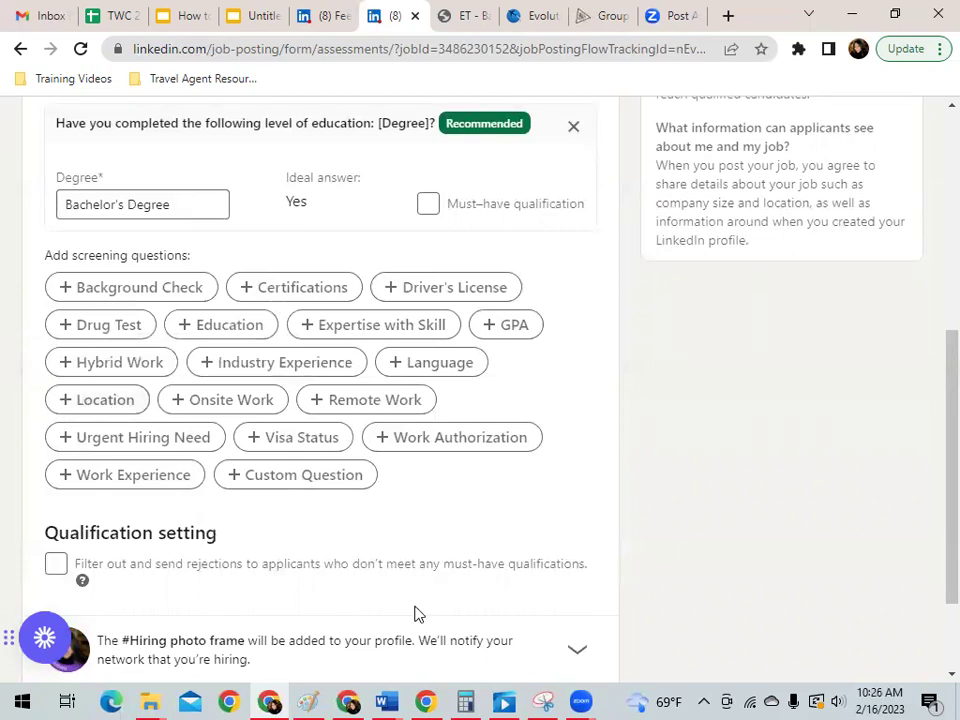
scroll(416, 615, "down", 3)
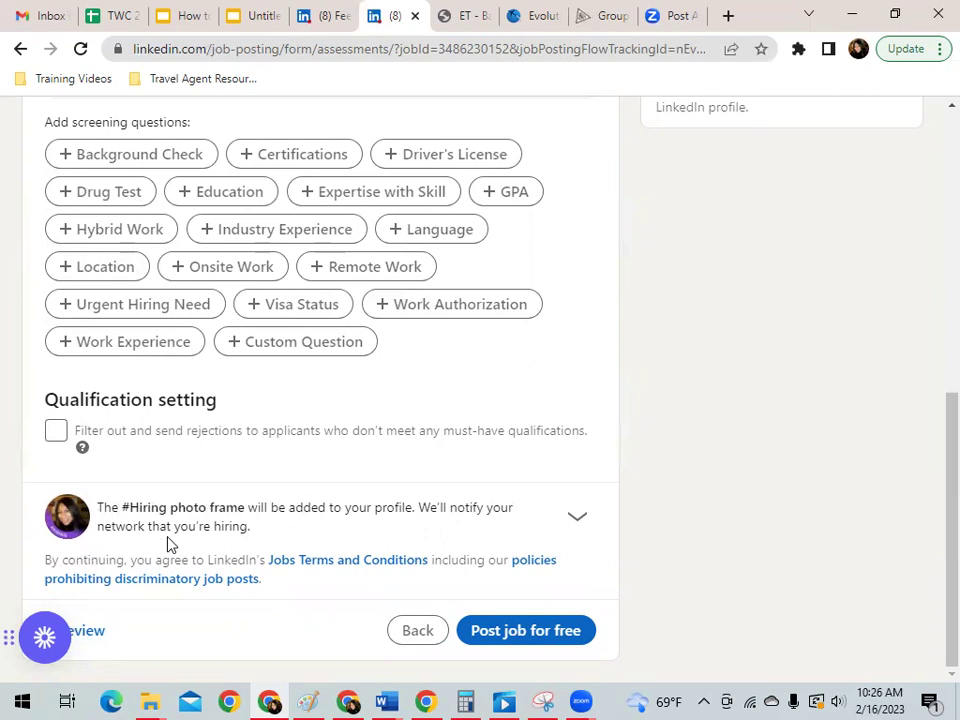
Enter the company's contact e-mail, accepting the autofill suggestion, to clear the invalid-address error.
left_click(518, 638)
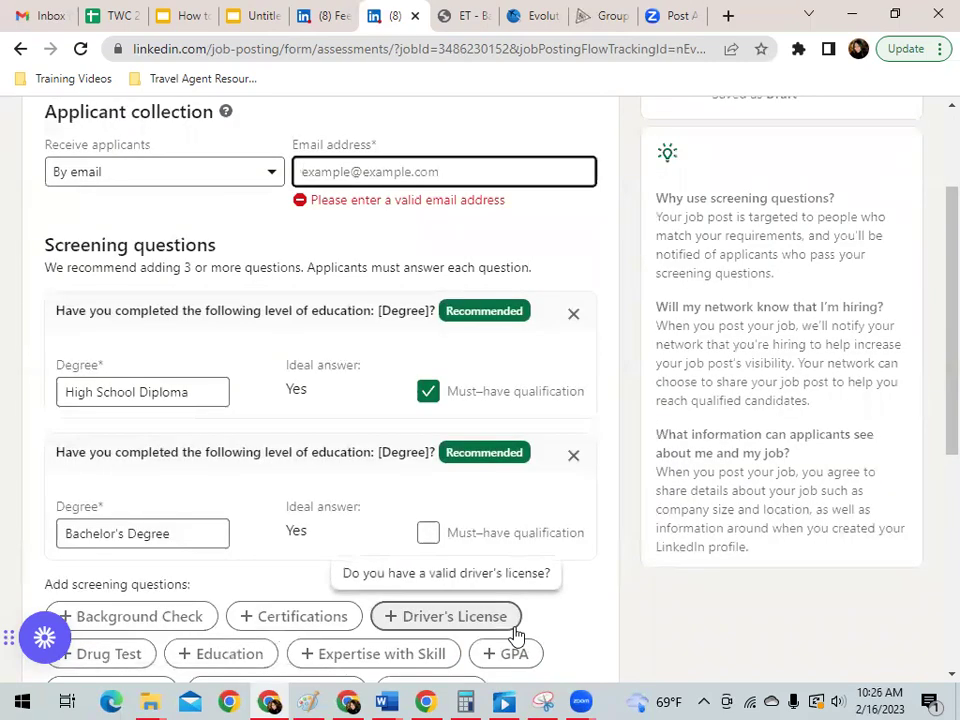
left_click(322, 172)
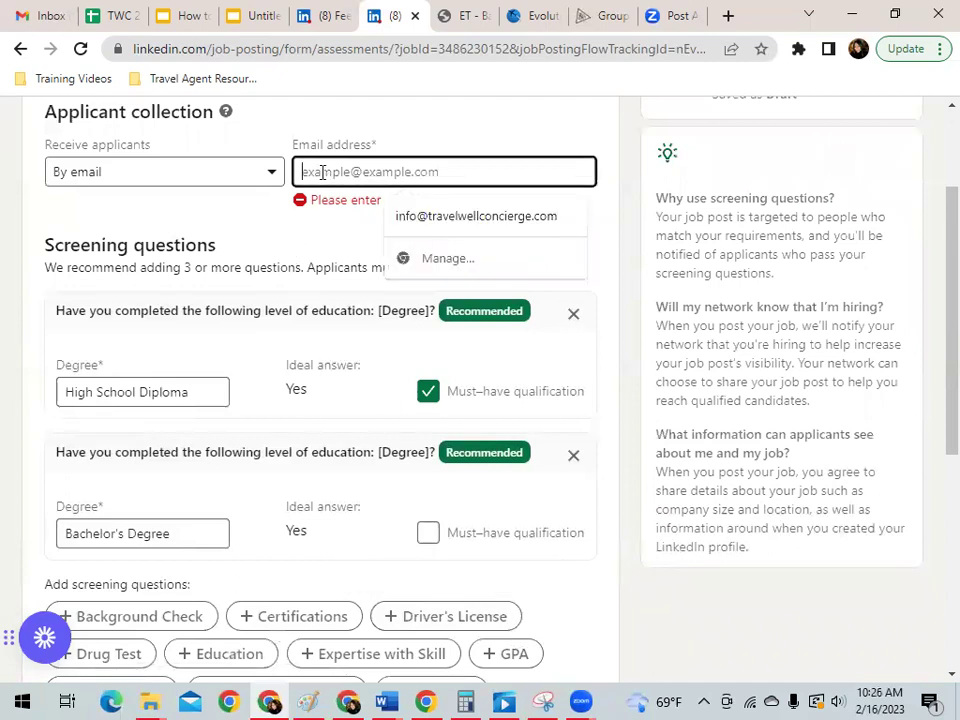
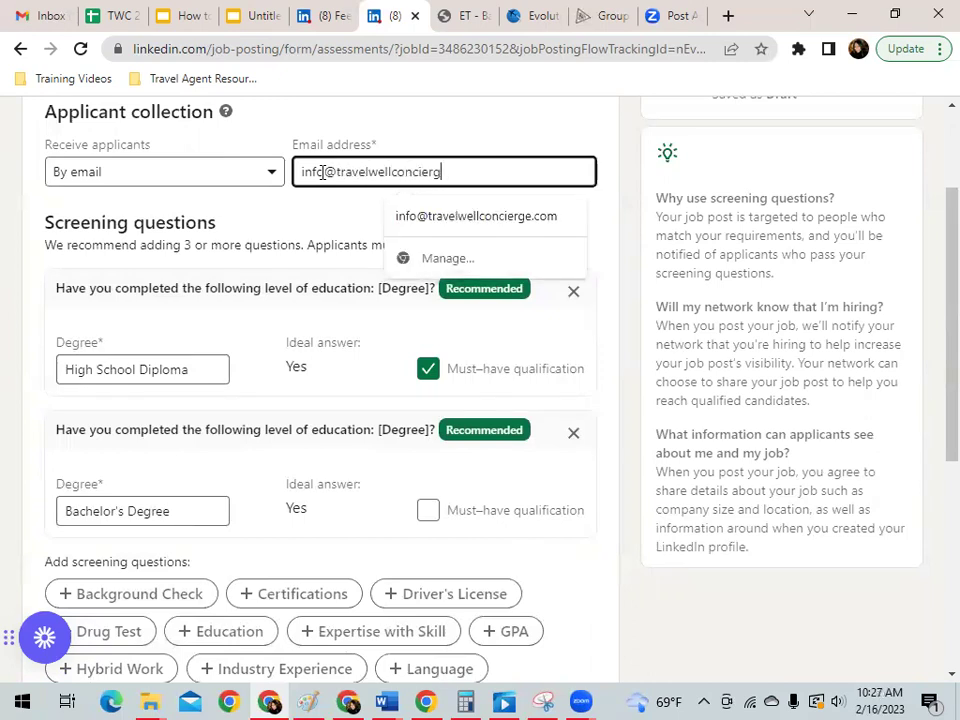
left_click(568, 218)
scroll(602, 257, "down", 5)
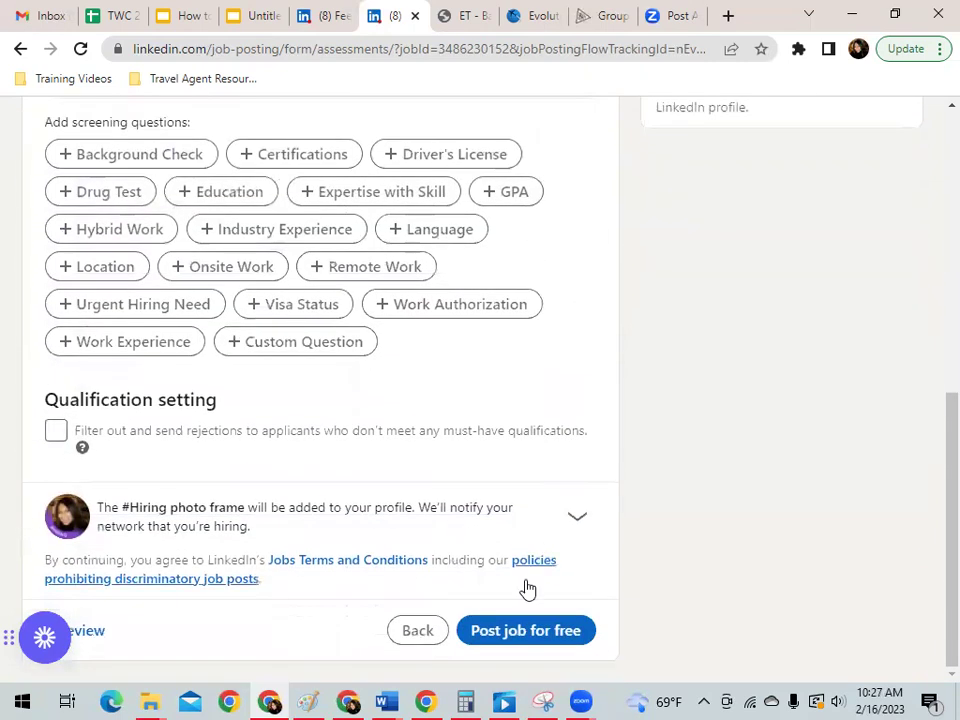
Submit the Independent Travel Agent post for free and view the Free $0 and Promoted options.
left_click(516, 641)
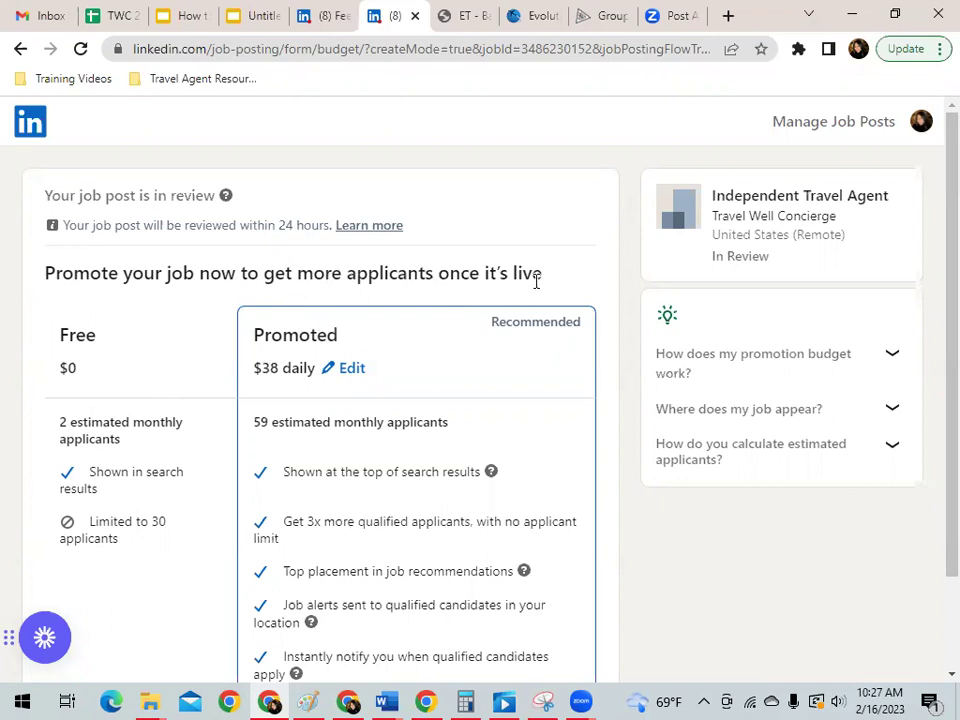
scroll(542, 270, "down", 3)
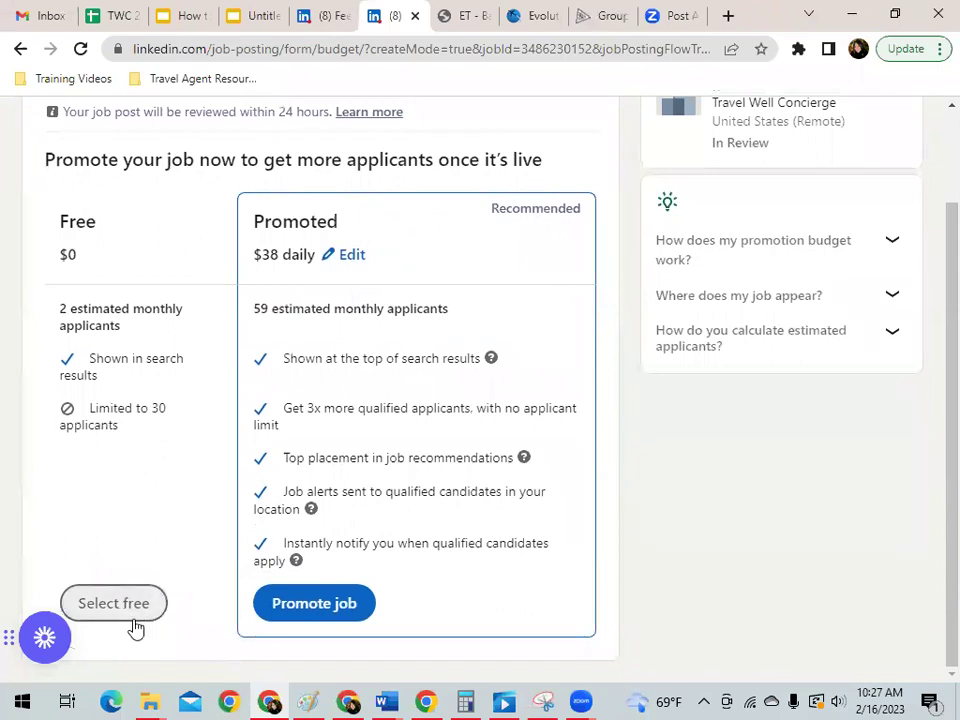
Choose the free option, add Medical insurance as a provided benefit, and save the post.
left_click(133, 610)
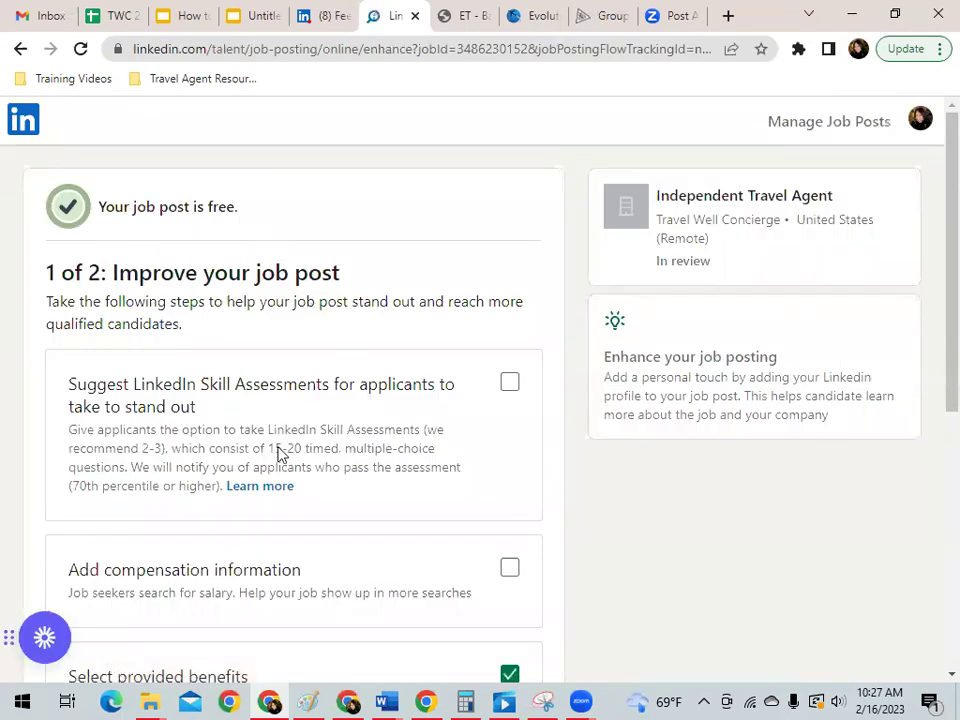
scroll(444, 364, "down", 2)
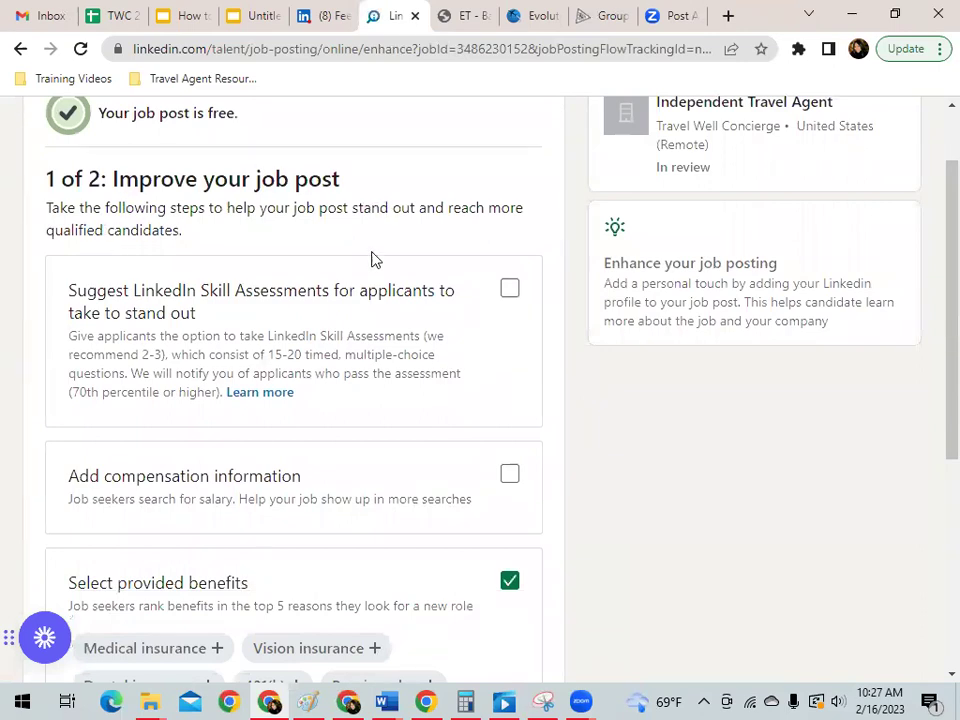
scroll(330, 471, "down", 2)
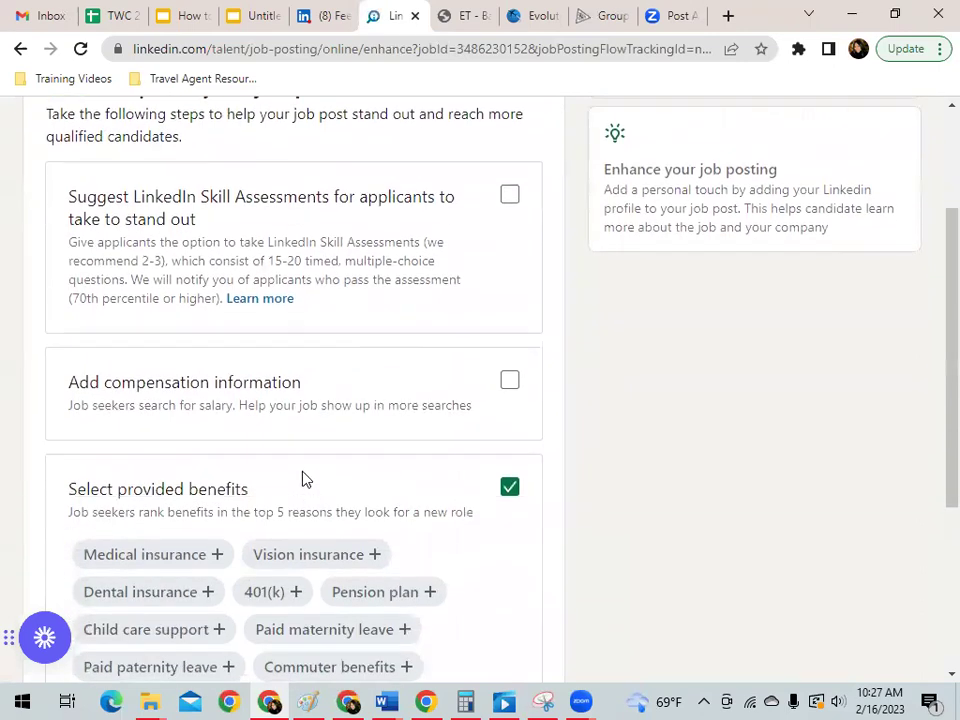
scroll(388, 422, "down", 4)
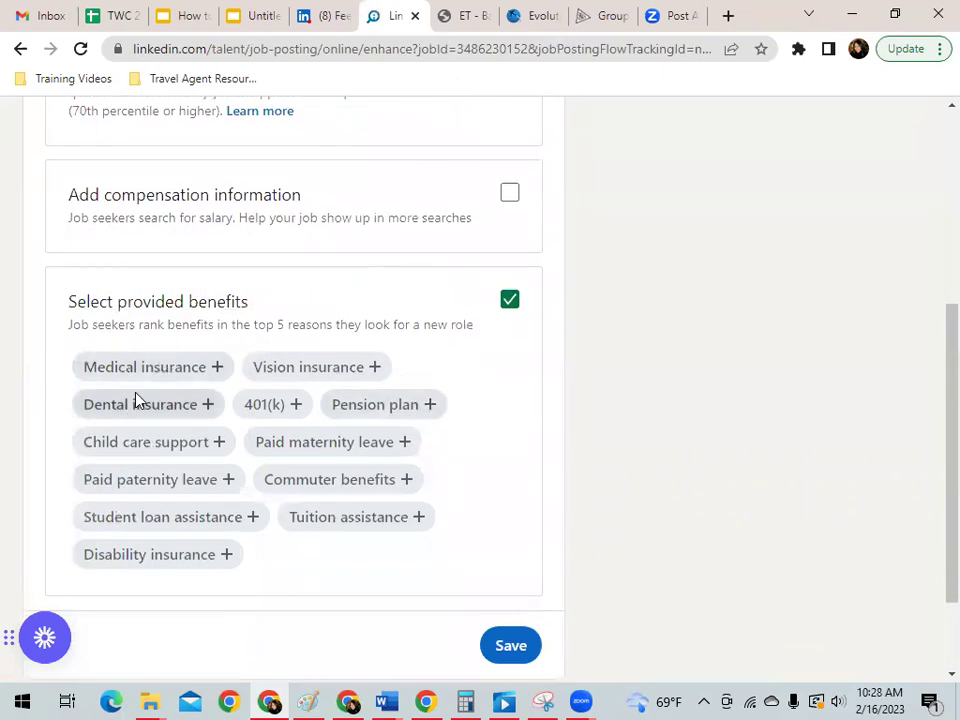
left_click(159, 372)
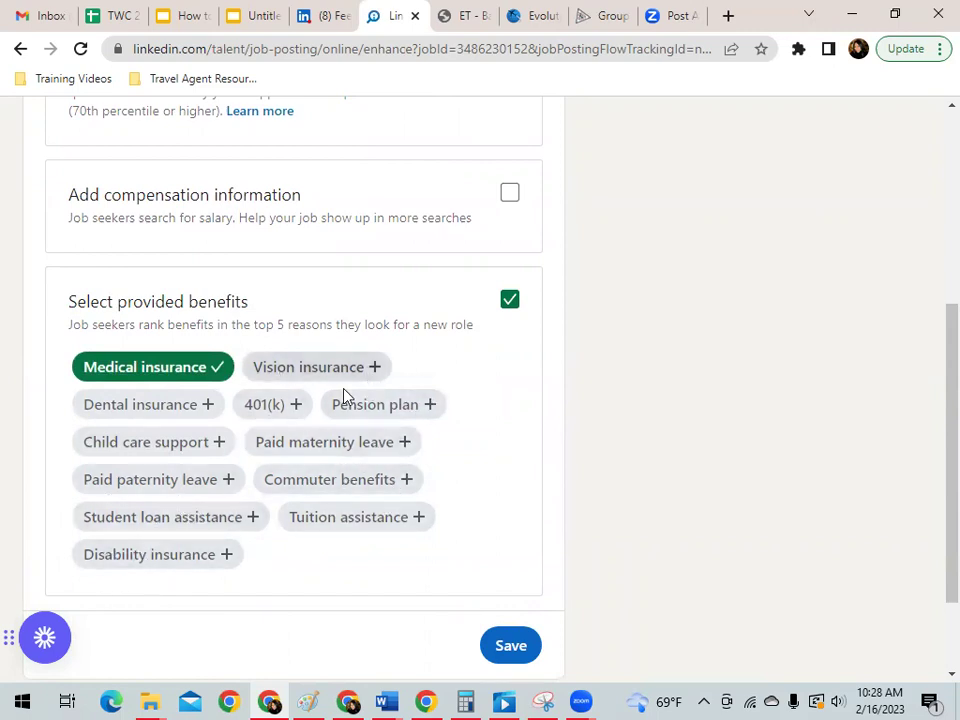
left_click(508, 646)
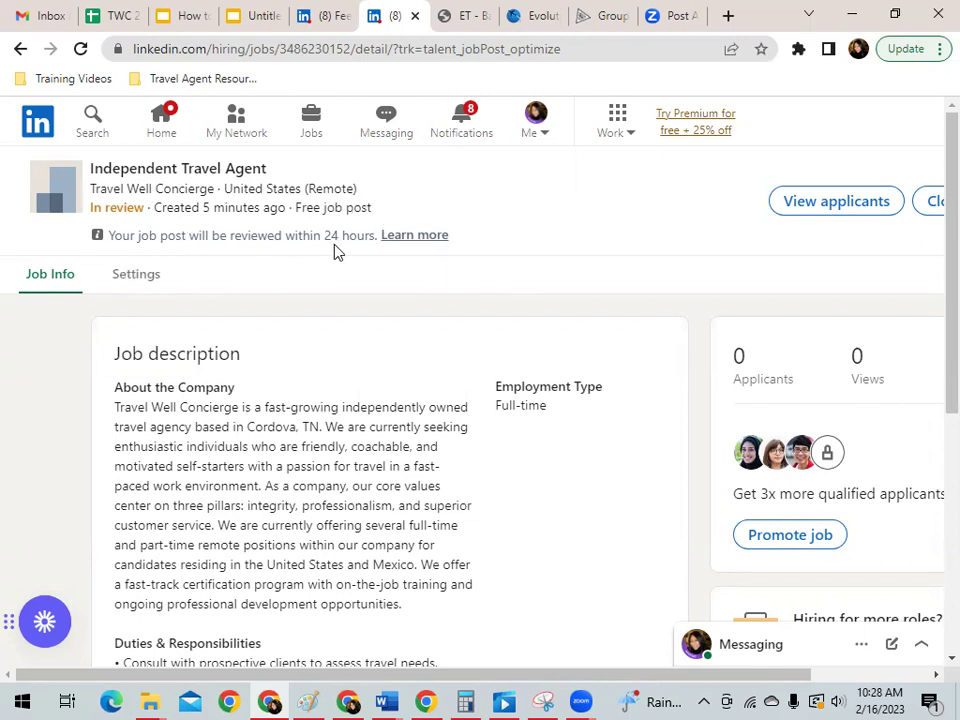
Read the Gmail confirmation that the Independent Travel Agent job is in review.
left_click(29, 17)
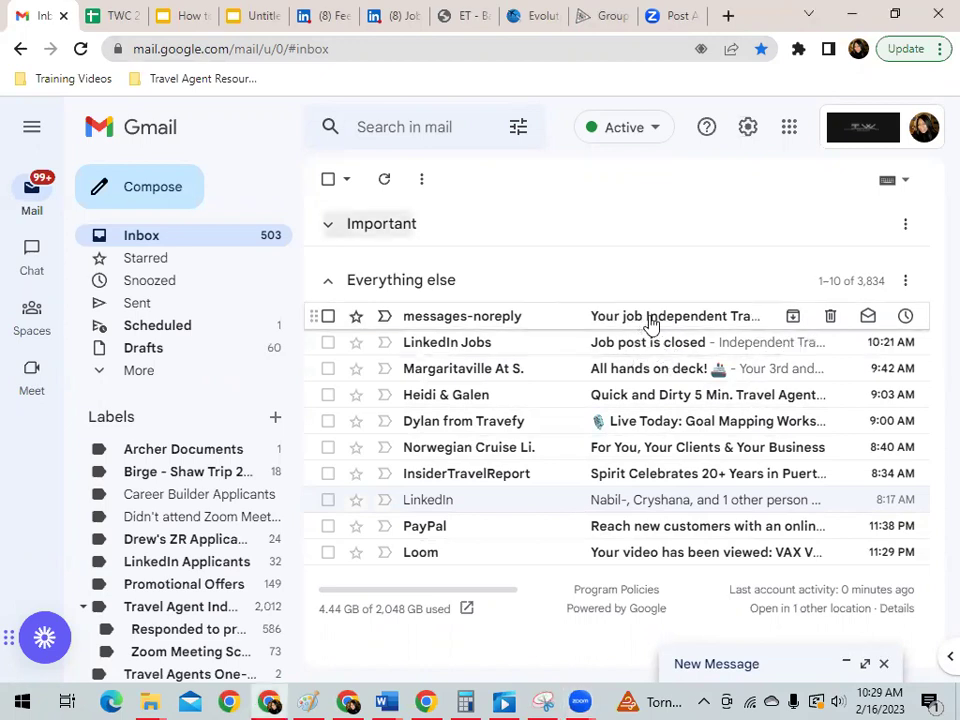
left_click(648, 322)
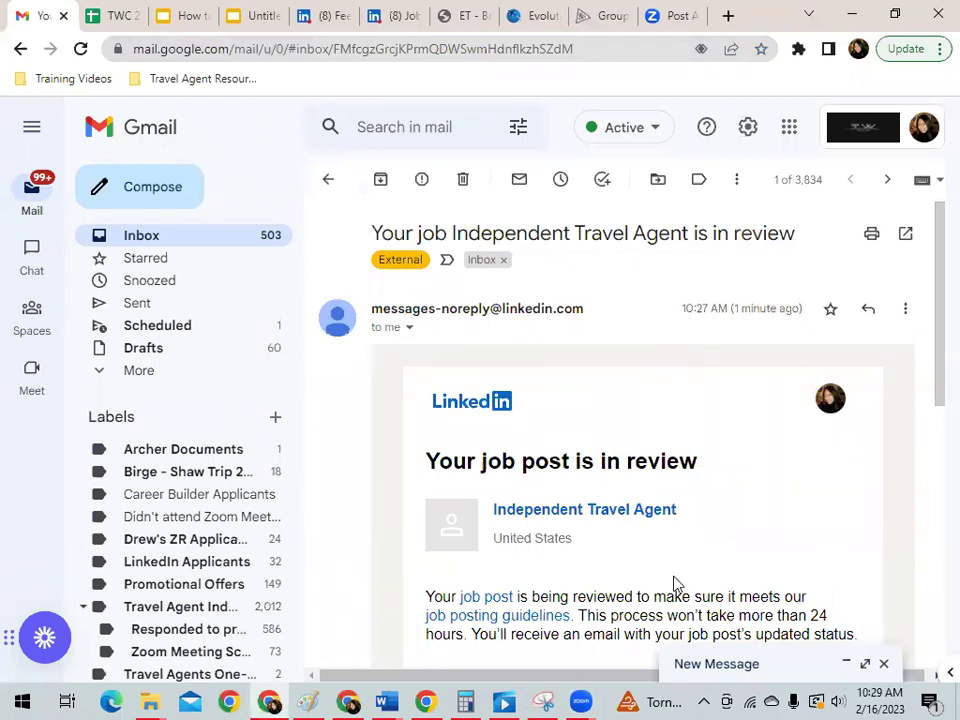
scroll(675, 585, "down", 1)
scroll(644, 470, "down", 2)
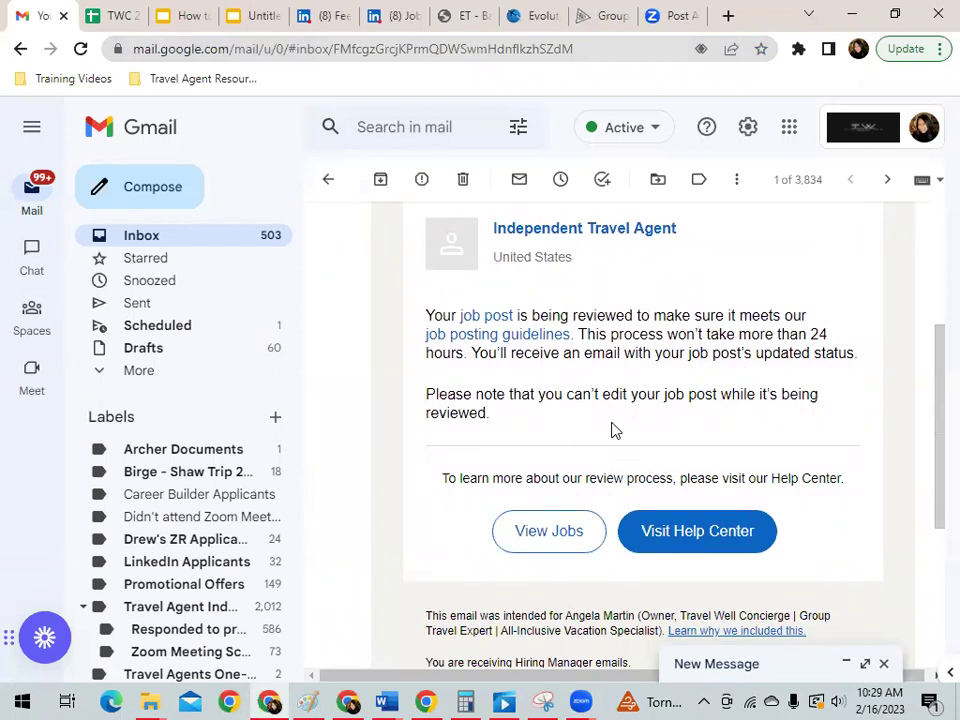
scroll(615, 430, "up", 3)
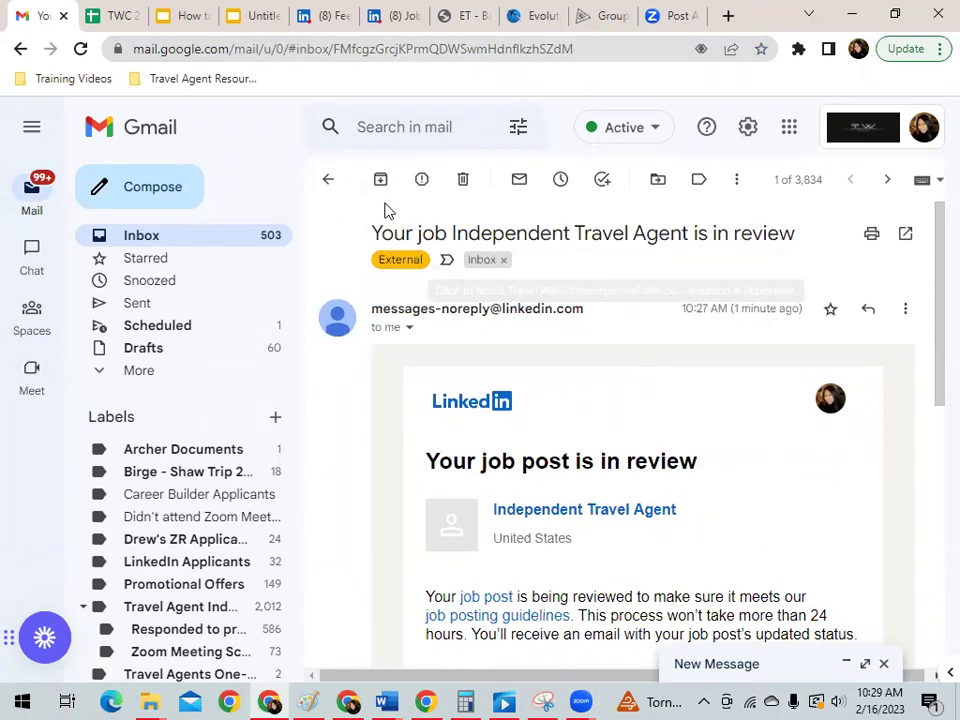
Return to the inbox and present the How to Enroll a New Agent slides full screen.
left_click(328, 181)
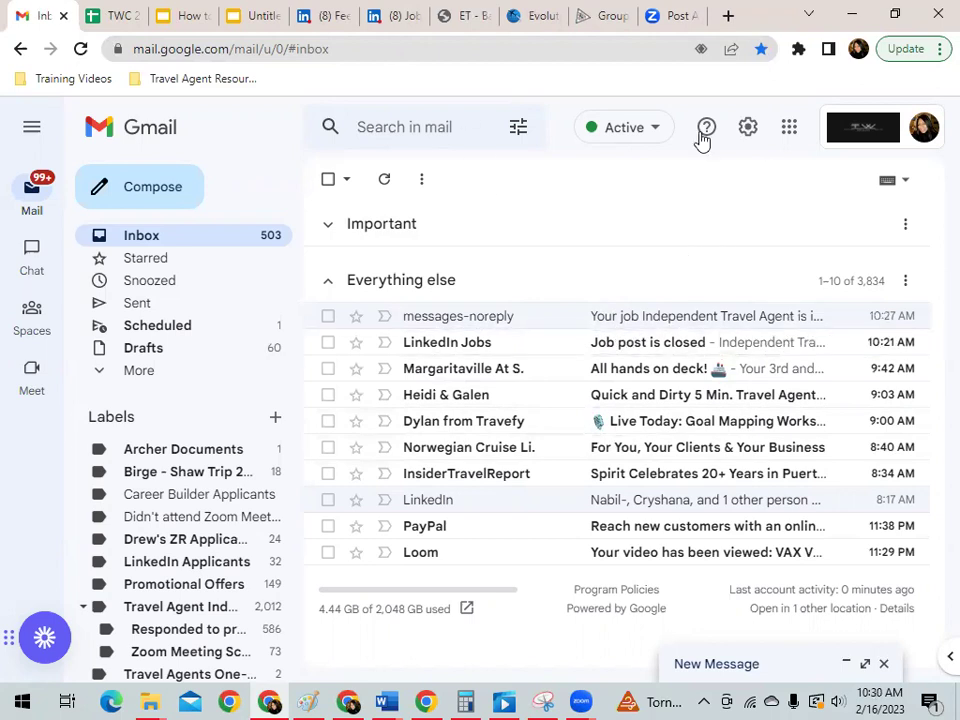
left_click(178, 15)
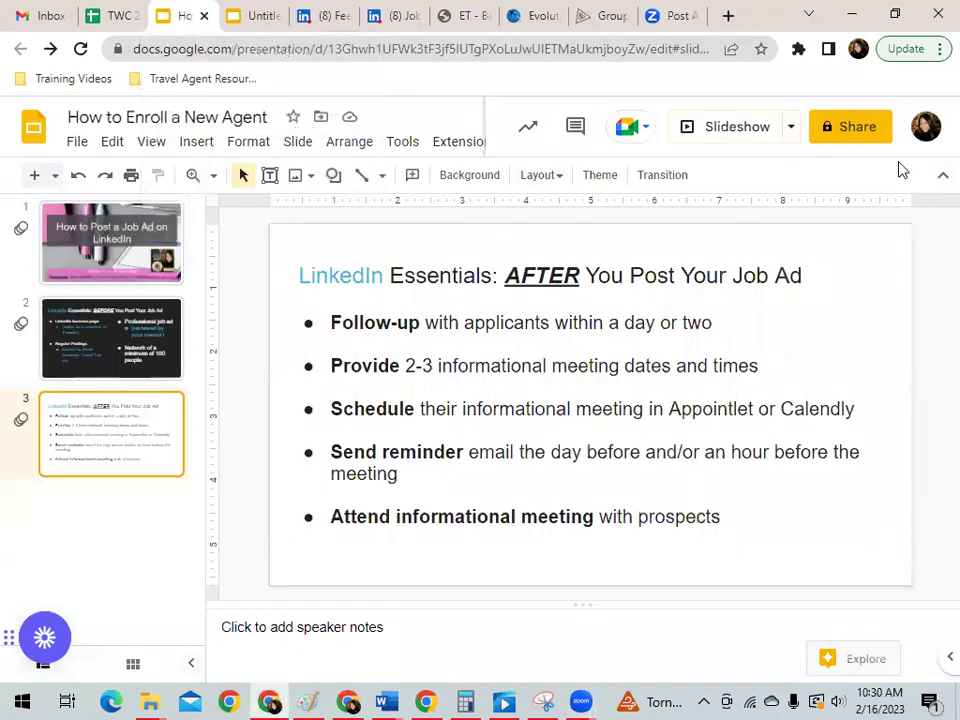
key("ctrl+Return")
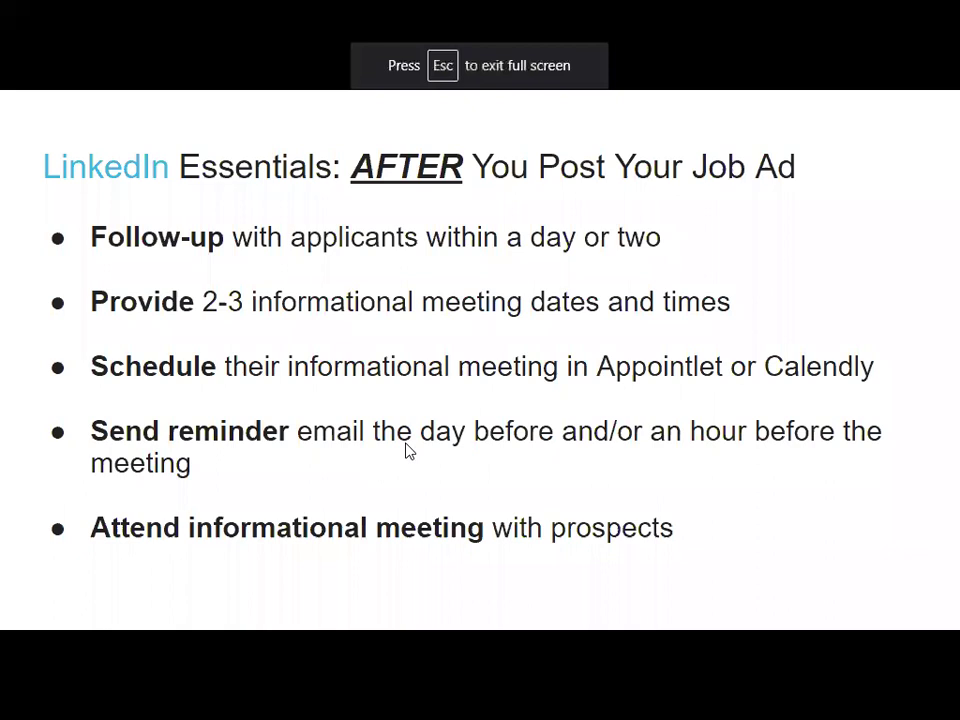